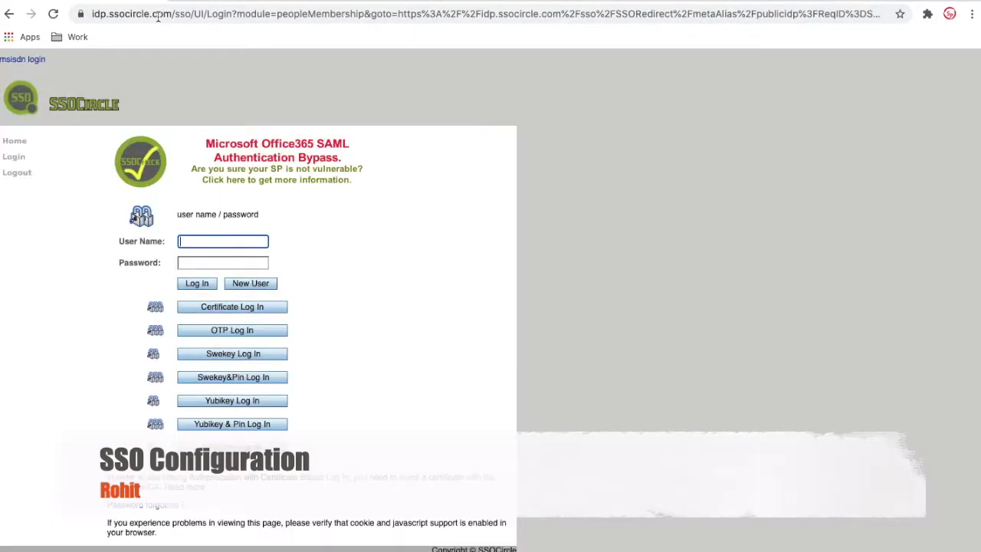
- Log in to SSOCircle with the account's user name and password, pass the robot check, and continue SAML sign-on to ServiceNow
type("rohitcet")
key("Tab")
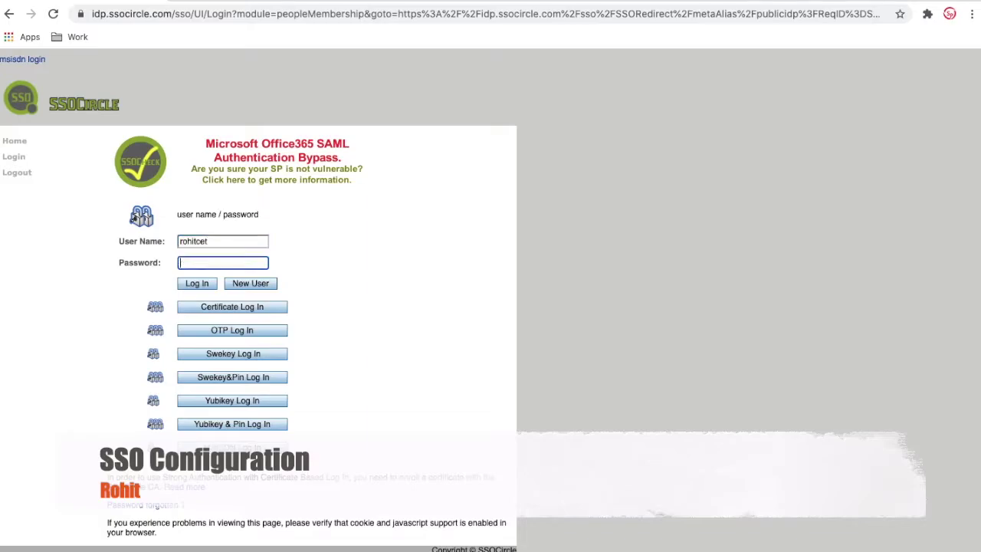
type("•••••••••••")
left_click(197, 284)
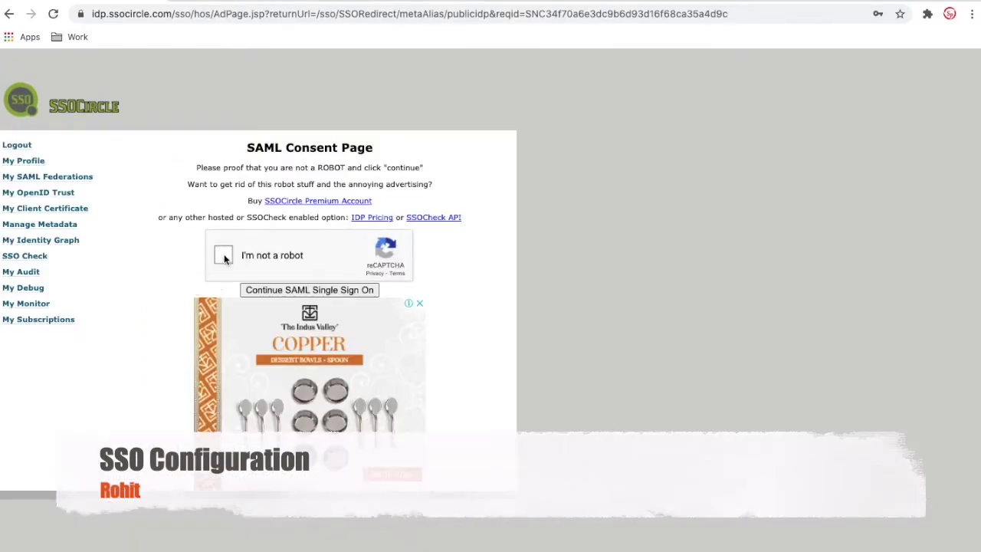
left_click(224, 254)
left_click(276, 291)
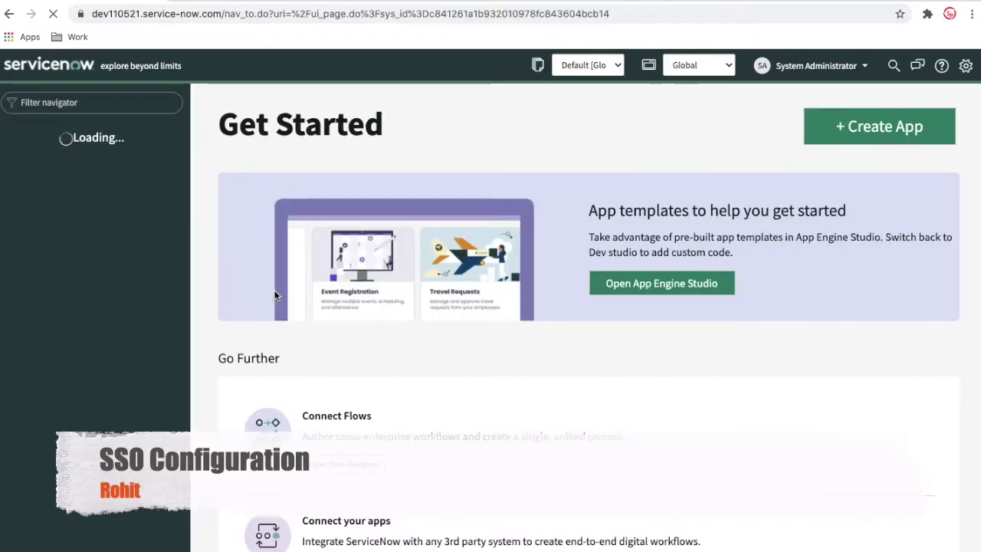
- From My Homepage, filter the ServiceNow navigator by 'multi' to show the Multi-Provider SSO modules
left_click(65, 71)
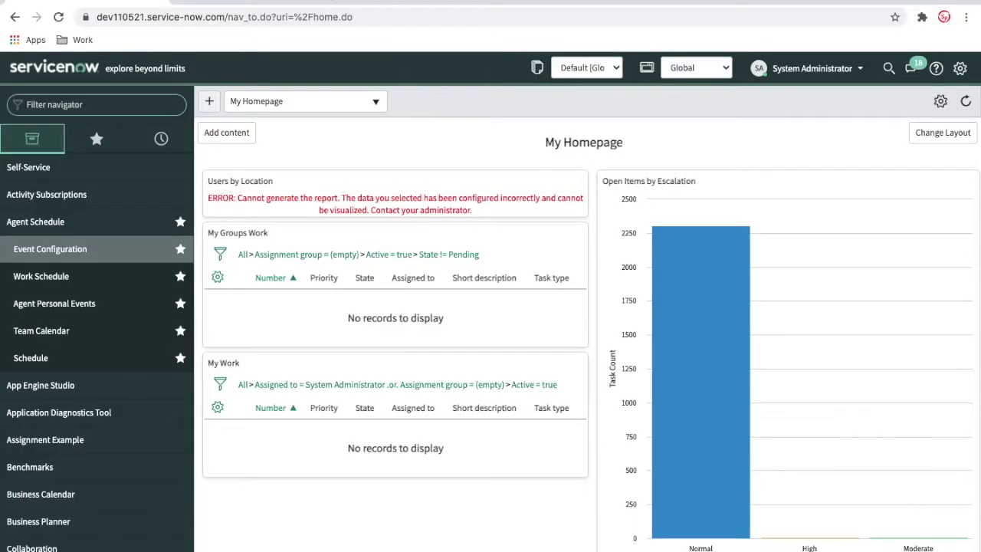
type("multi")
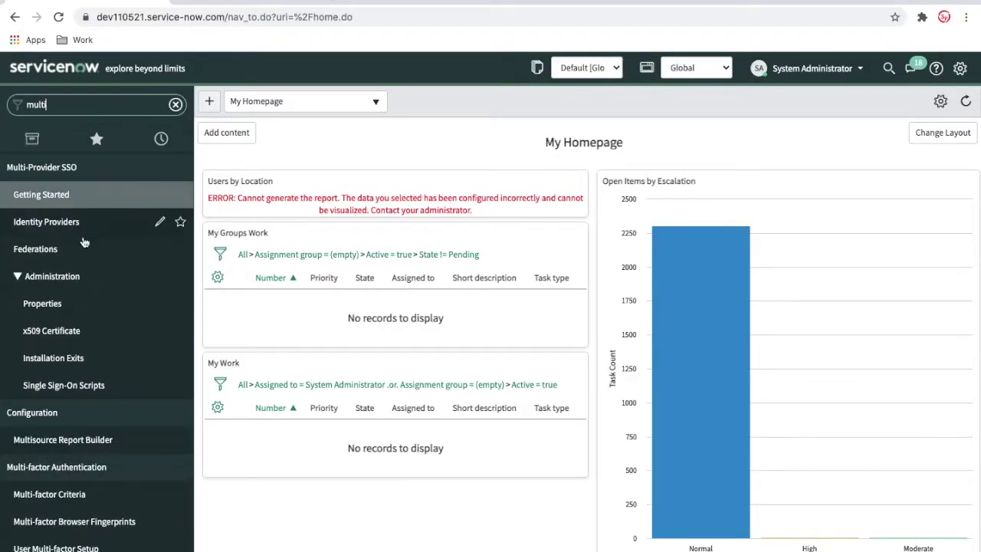
- Open the Identity Providers list, then change the navigator filter to 'plugi'
left_click(66, 222)
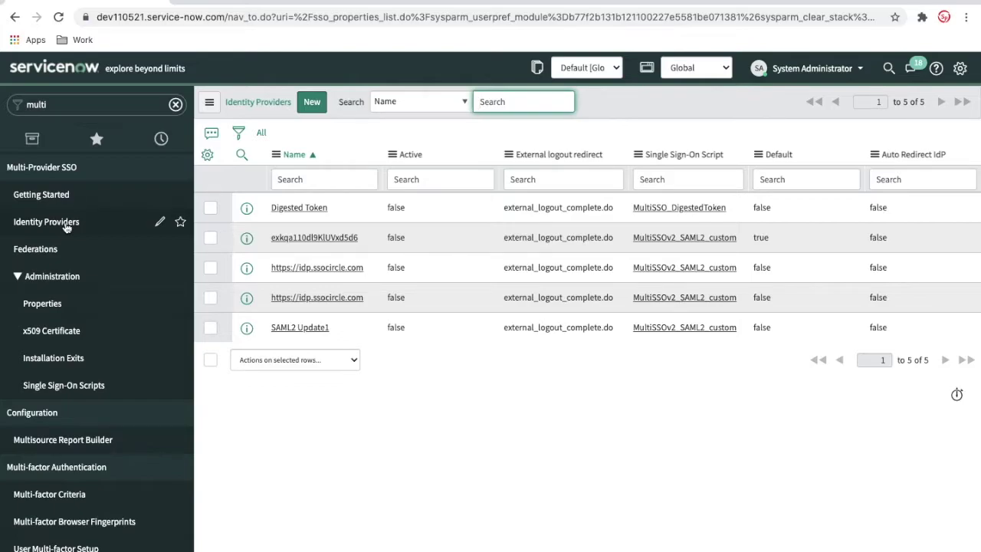
left_click(77, 108)
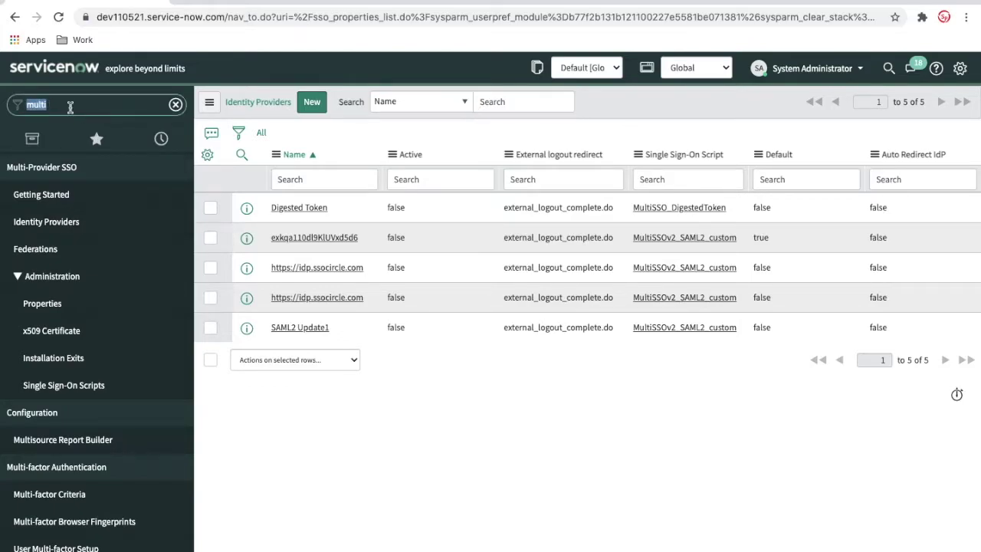
type("plugi")
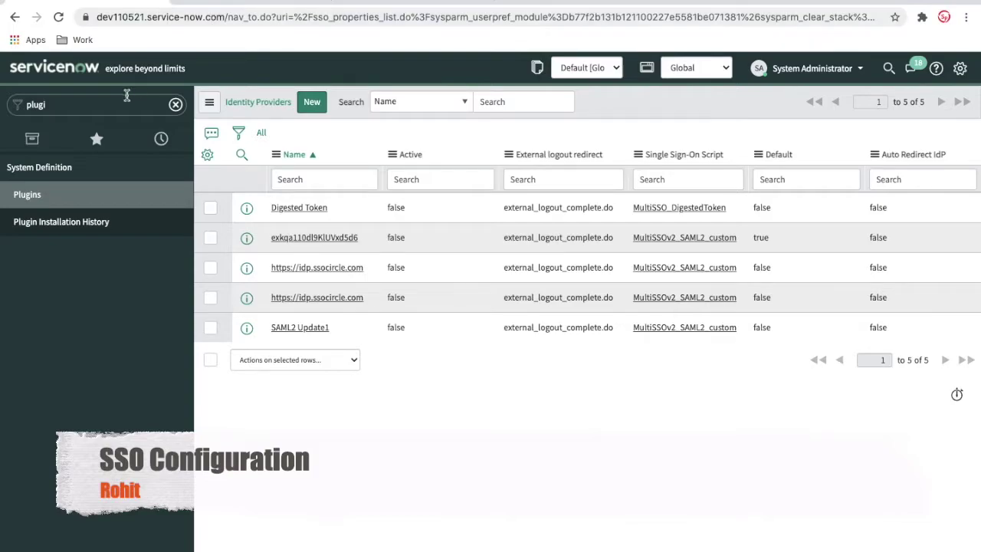
- Search plugins for 'sso' and confirm Multiple Provider Single Sign-On Enhanced UI is Active, then return to Identity Providers
left_click(226, 6)
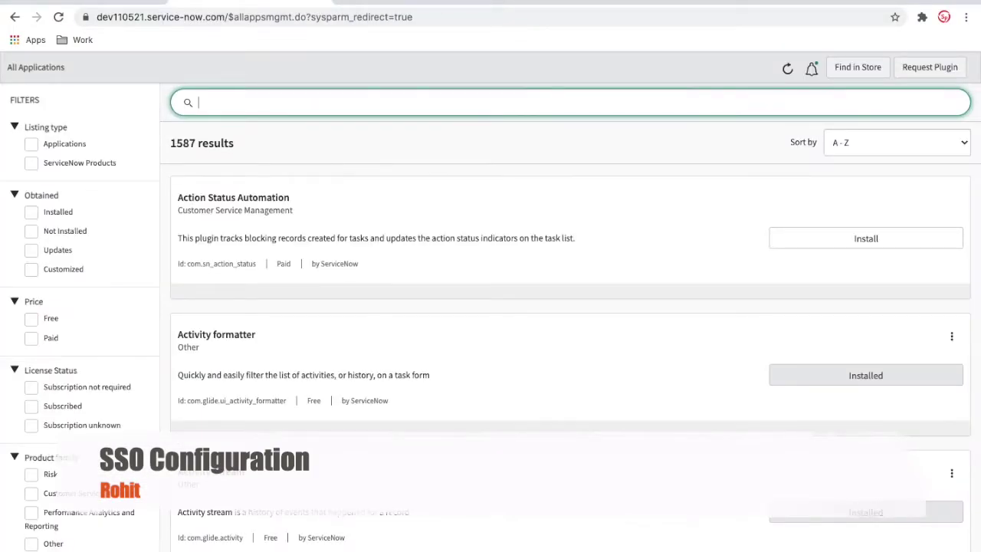
type("sso")
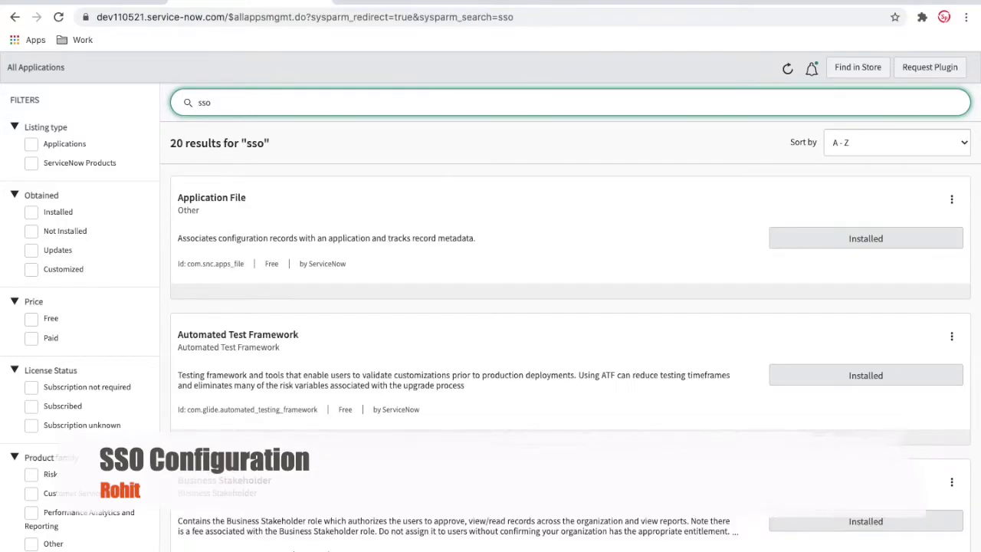
scroll(237, 359, "down", 10)
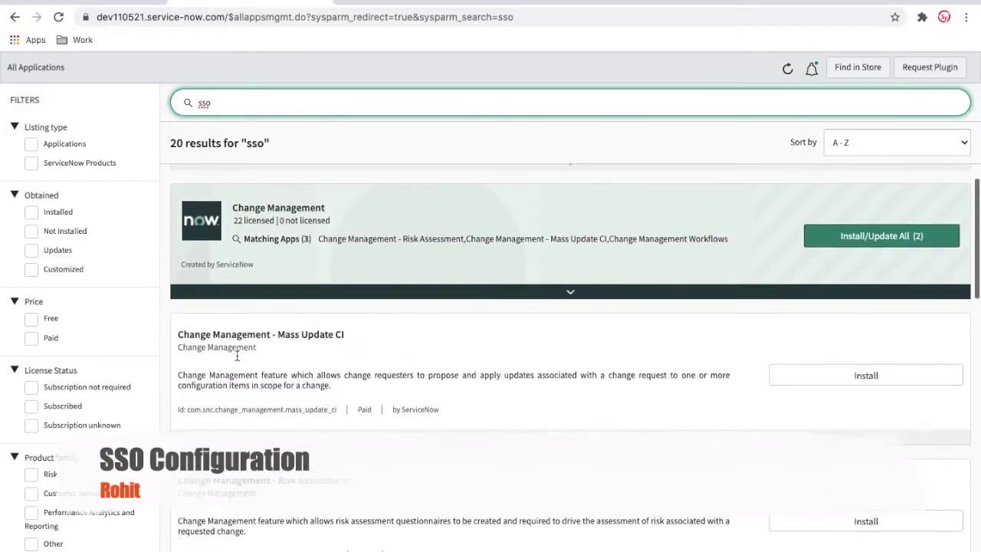
scroll(236, 359, "down", 8)
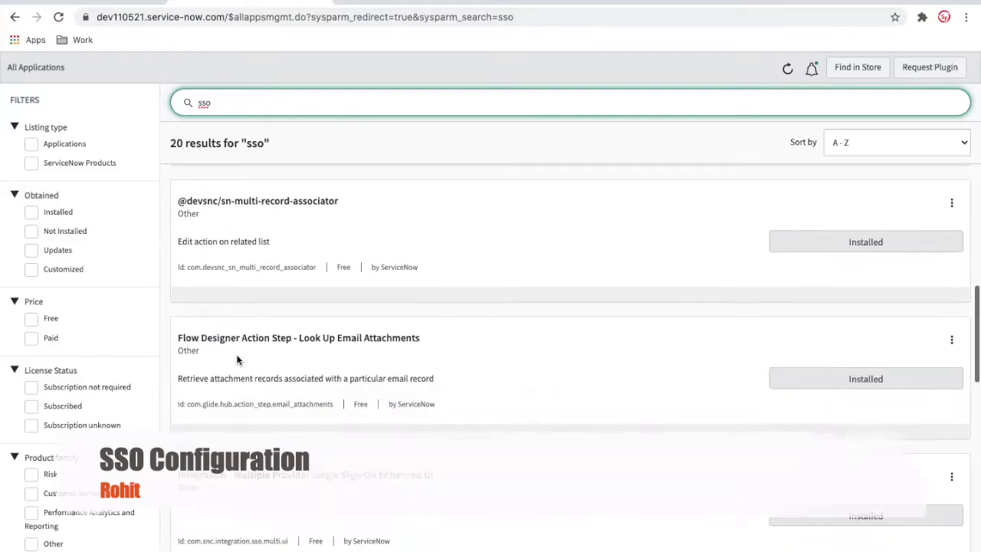
scroll(237, 359, "down", 1)
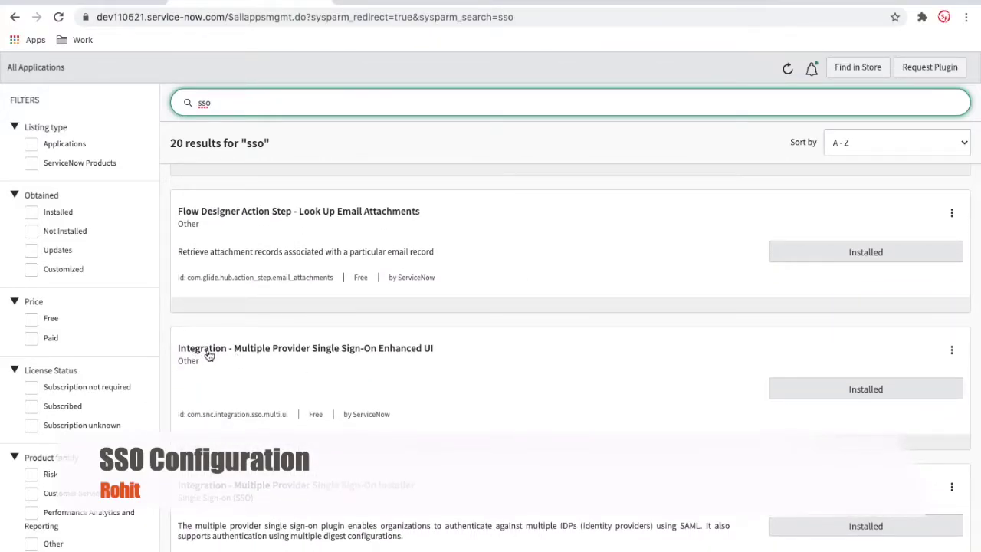
left_click(208, 355)
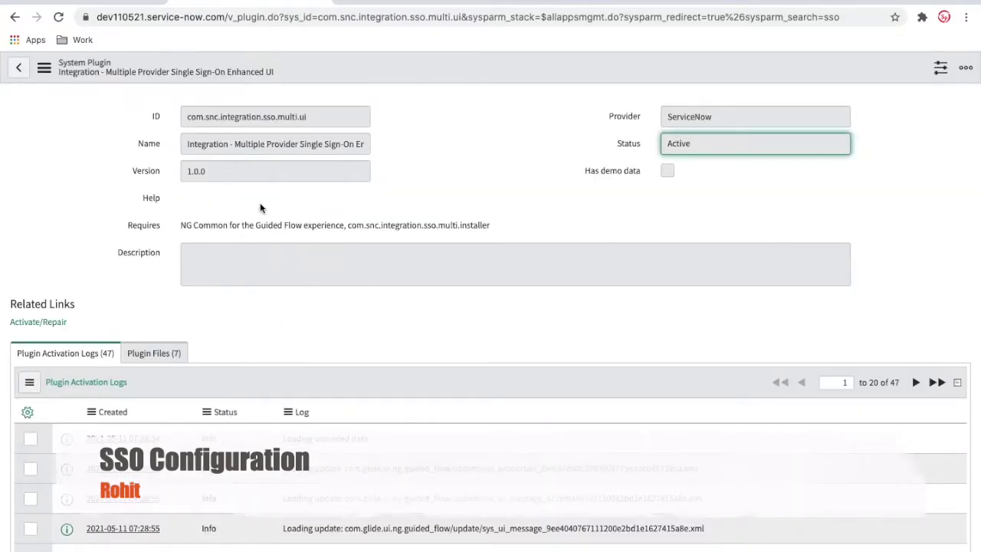
left_click(111, 3)
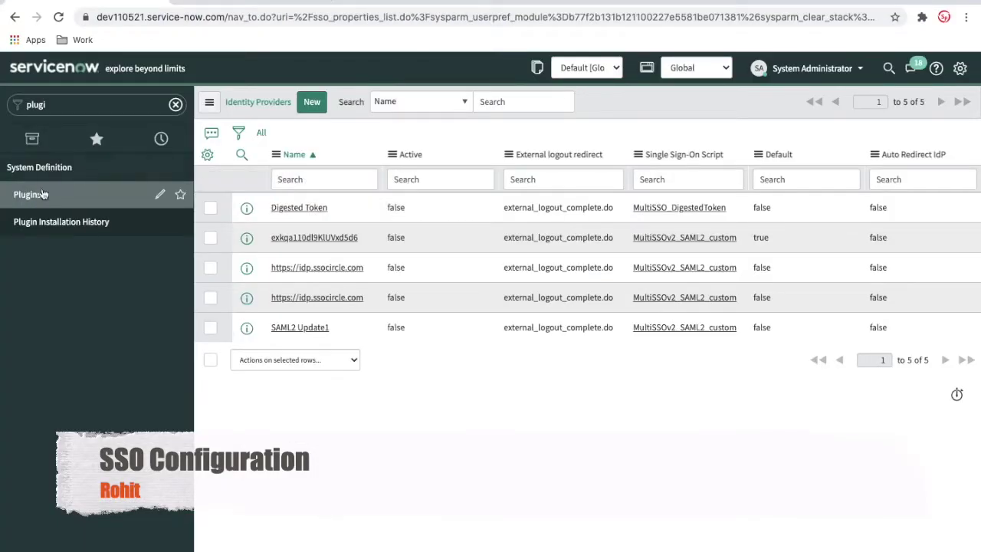
left_click(175, 105)
- Filter the navigator by 'multi' again and switch to SSOCircle's Manage your Service Provider Metadata page
type("multi")
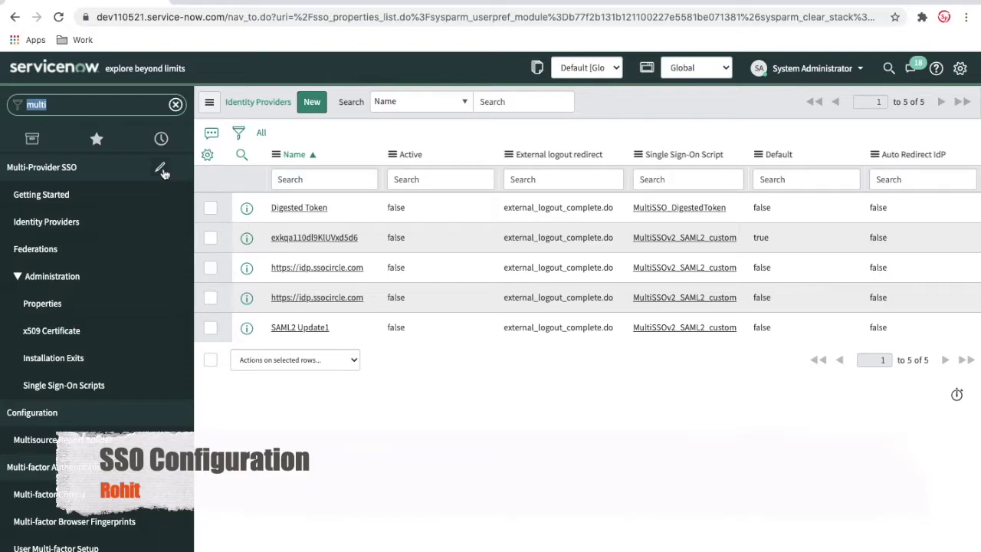
left_click(239, 1)
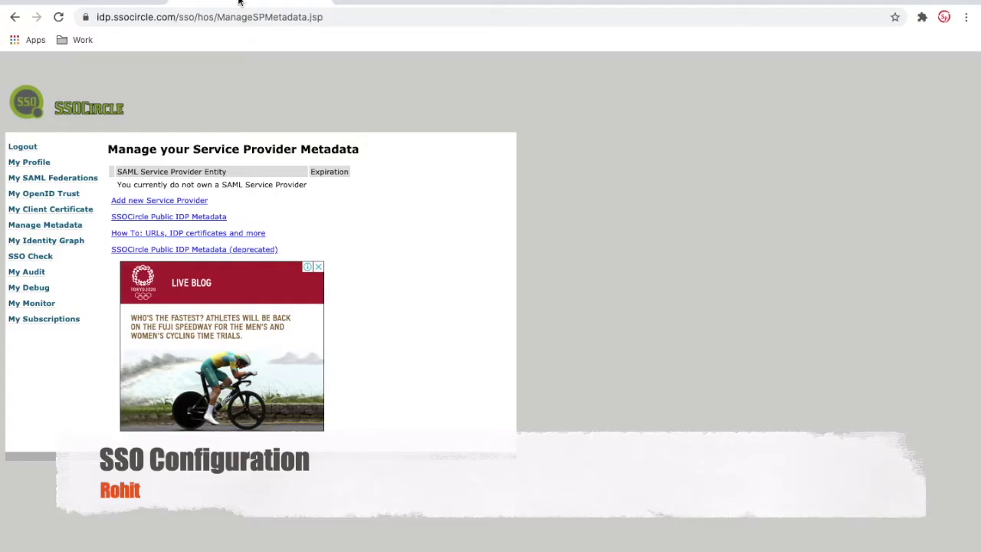
- Back in ServiceNow's Identity Providers list, start a new identity provider
left_click(239, 2)
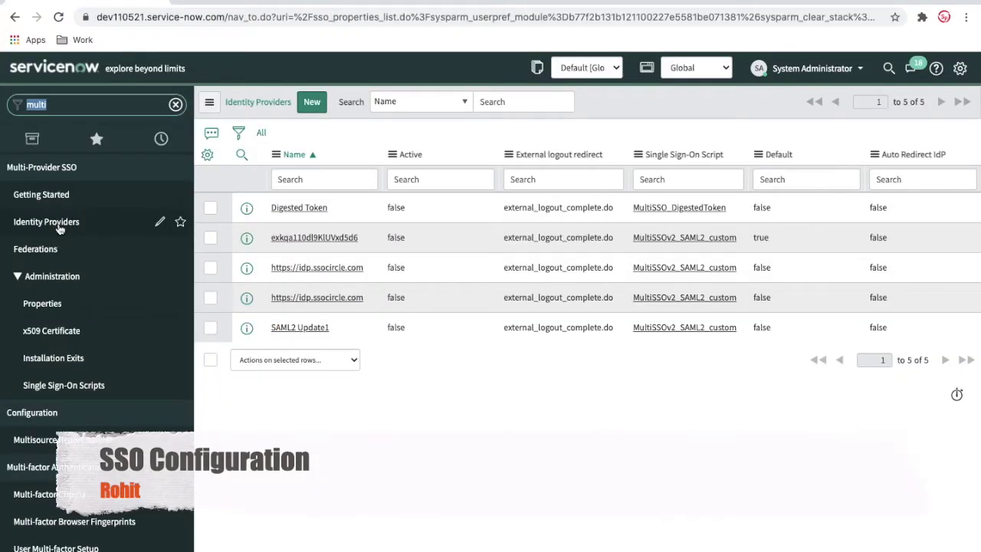
left_click(60, 228)
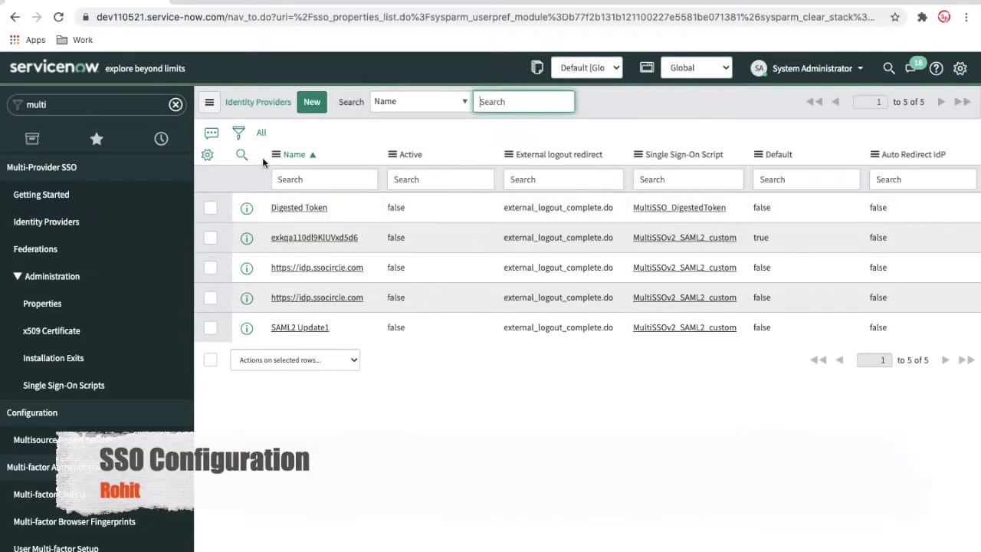
left_click(312, 105)
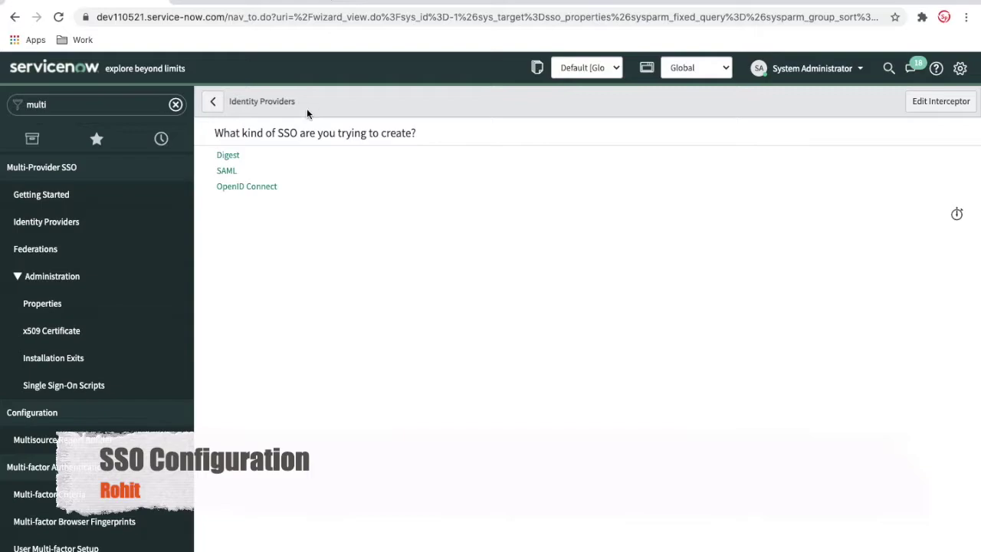
left_click(87, 224)
left_click(313, 102)
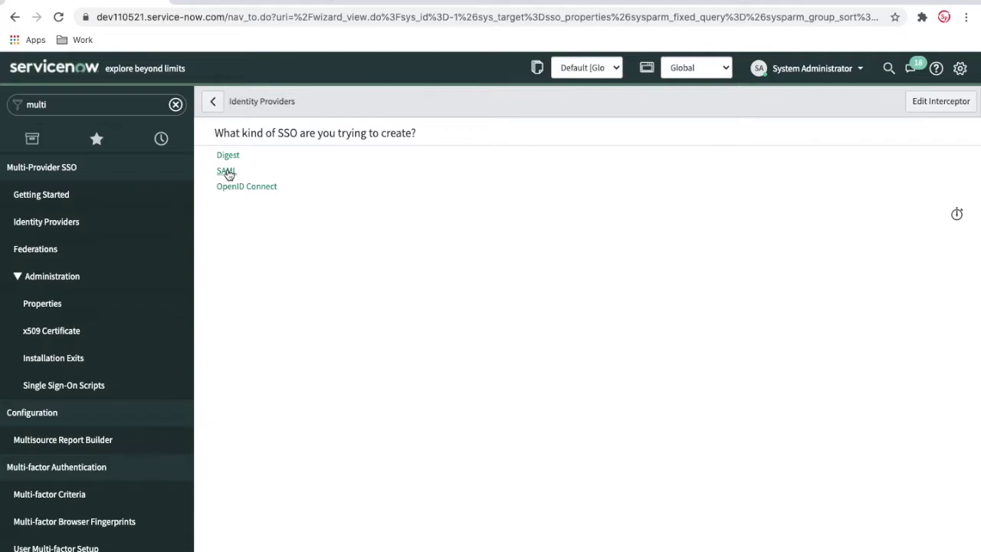
- Choose SAML and ready the metadata URL field, then switch to SSOCircle for the metadata address
left_click(226, 171)
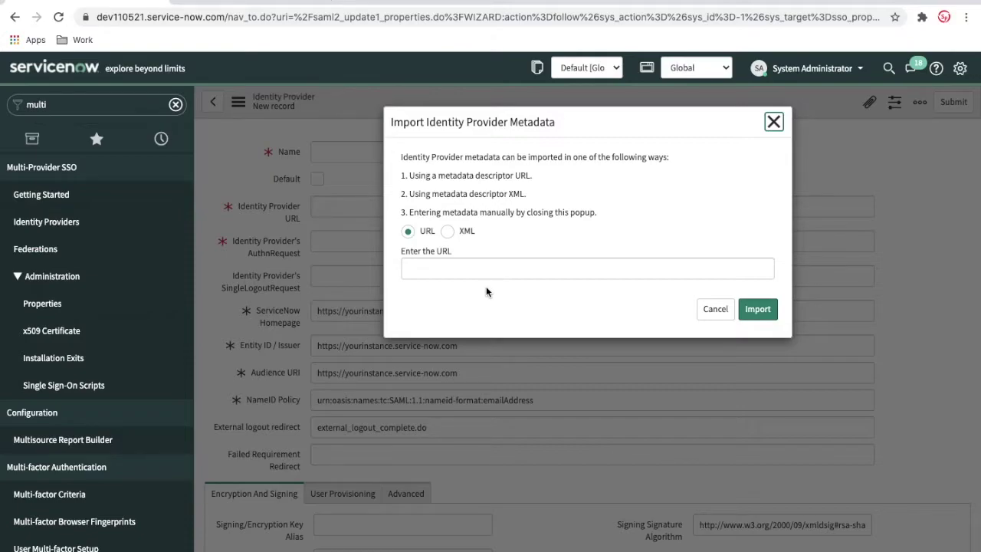
left_click(465, 270)
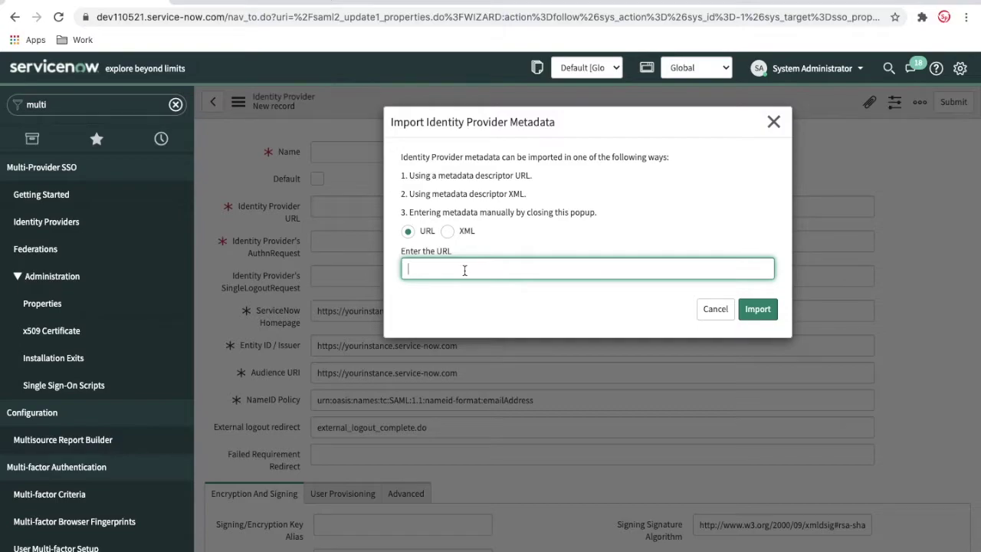
left_click(234, 7)
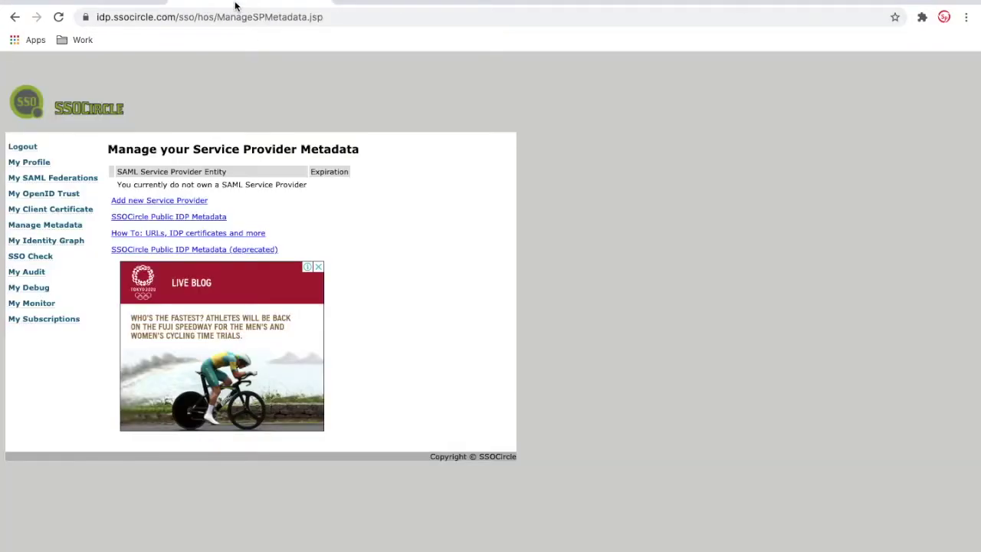
left_click(46, 228)
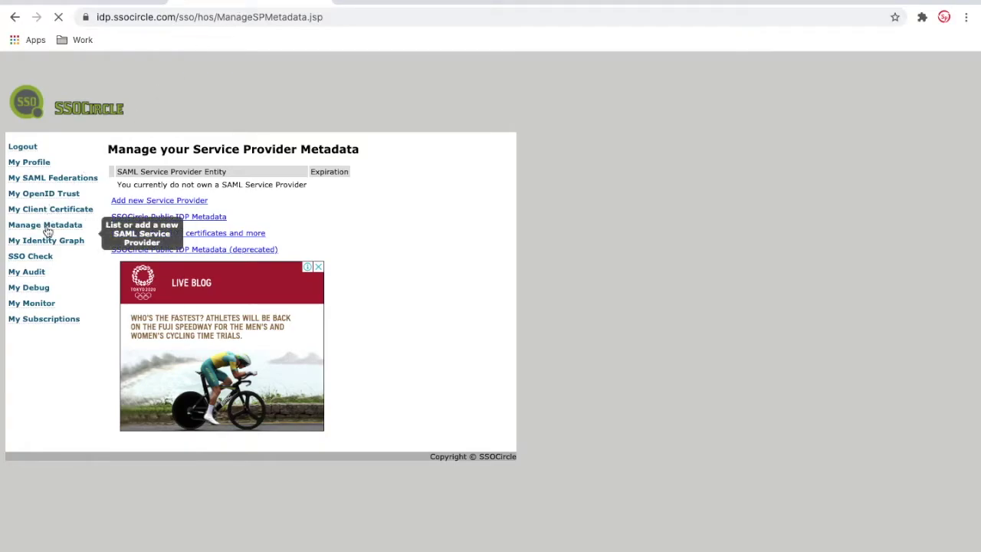
left_click(186, 223)
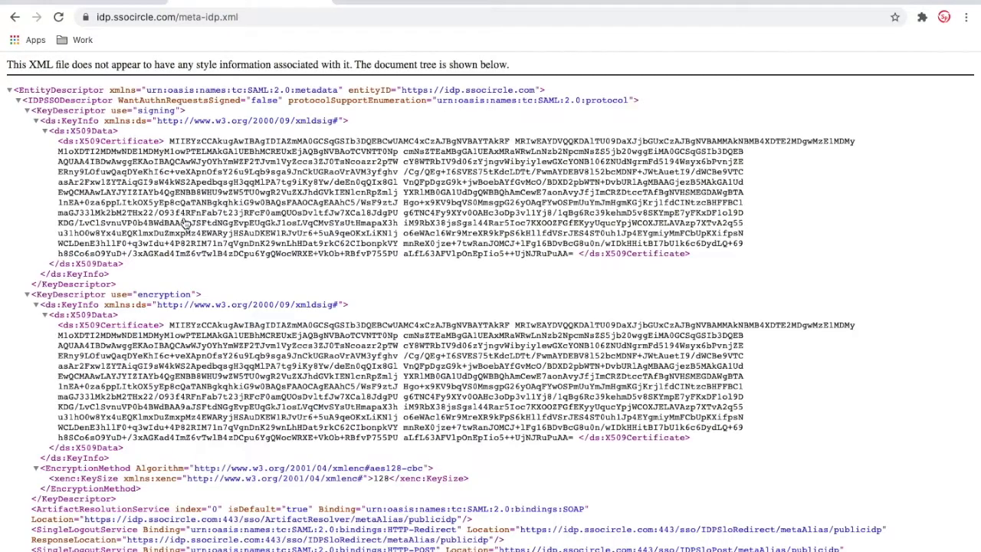
triple_click(185, 223)
left_click(222, 17)
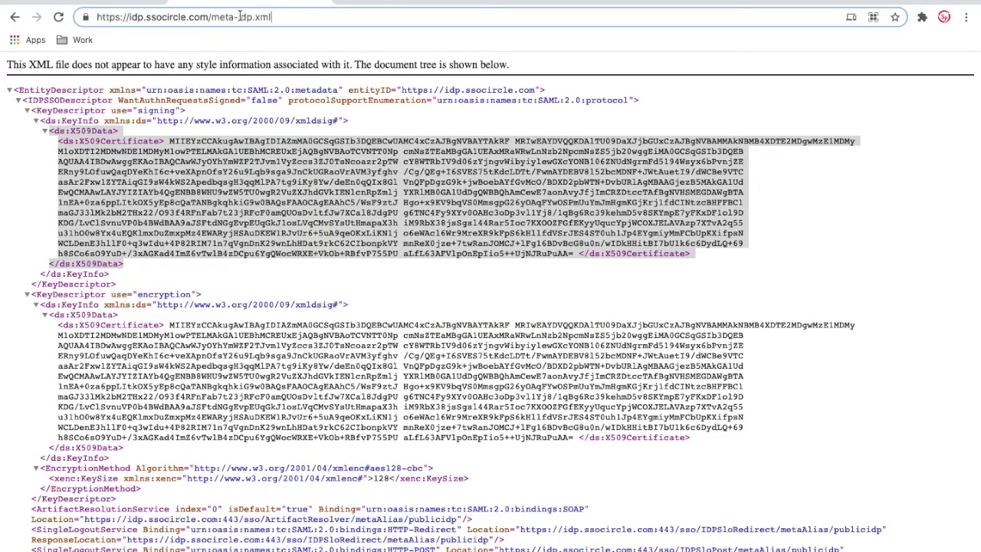
left_click_drag(282, 17, 94, 17)
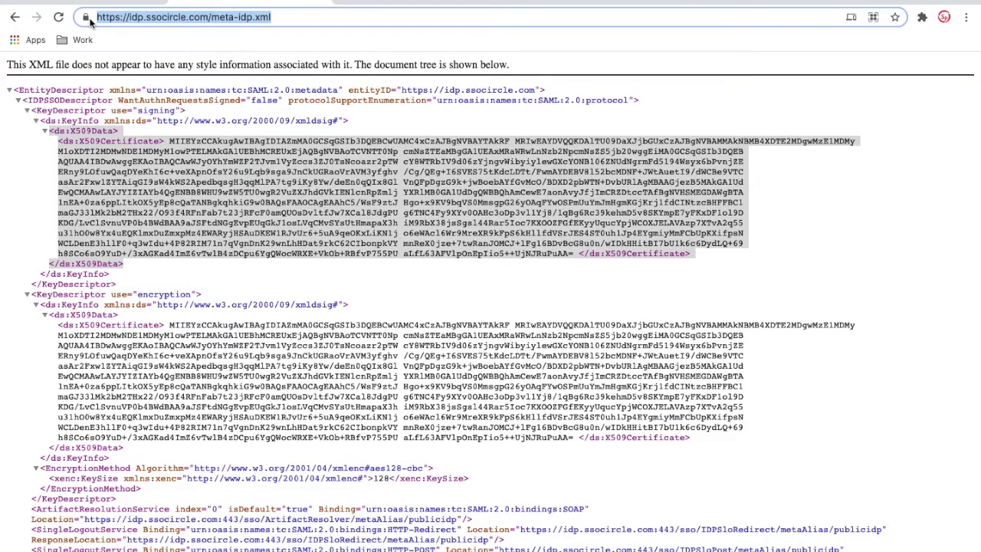
key("ctrl+c")
left_click(99, 5)
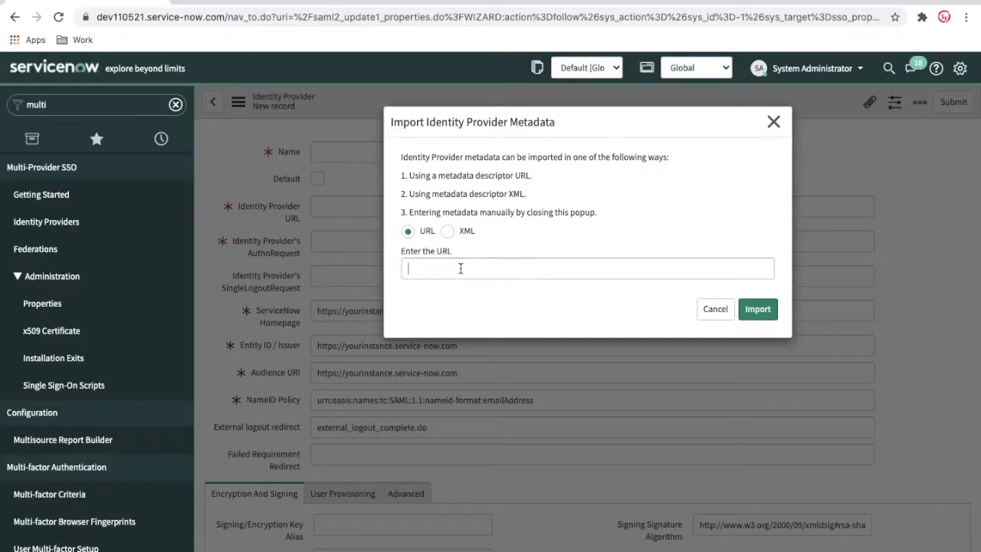
left_click(460, 267)
key("ctrl+v")
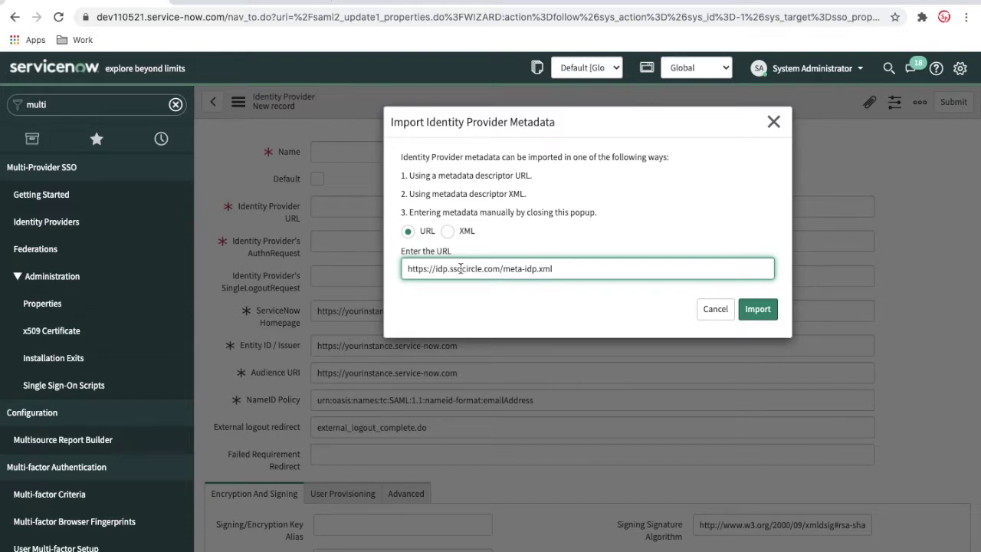
left_click(298, 6)
scroll(282, 352, "down", 3)
scroll(282, 352, "up", 5)
left_click(99, 5)
left_click(453, 230)
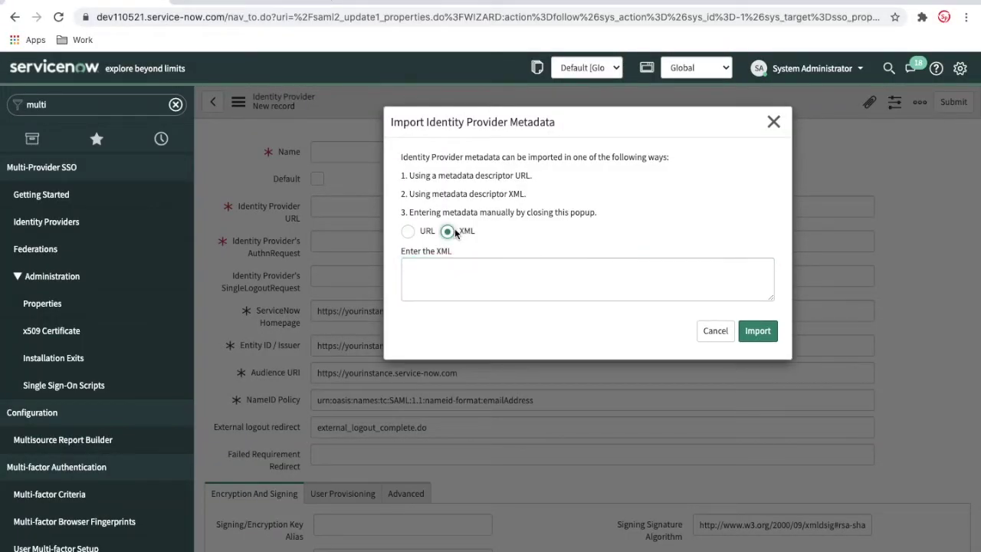
left_click(408, 230)
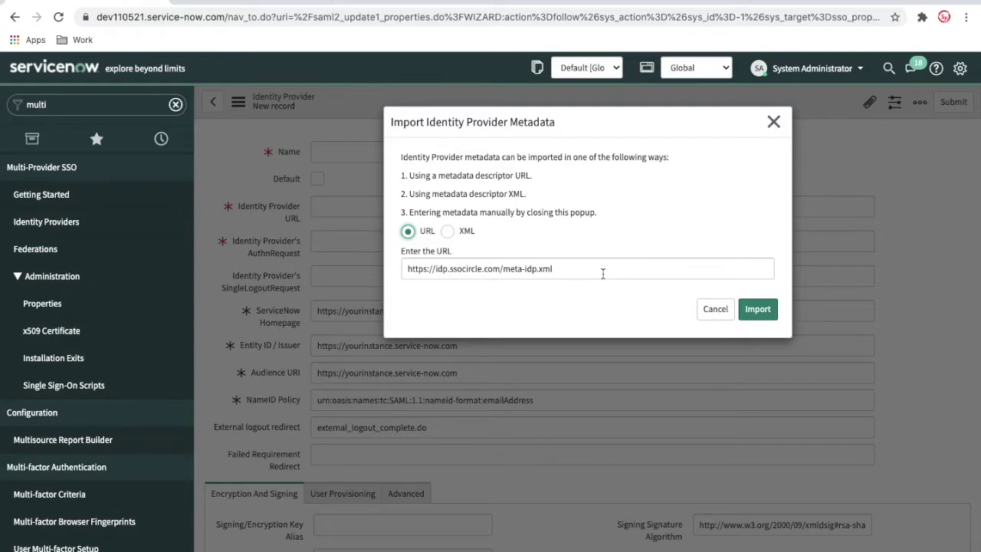
left_click(759, 312)
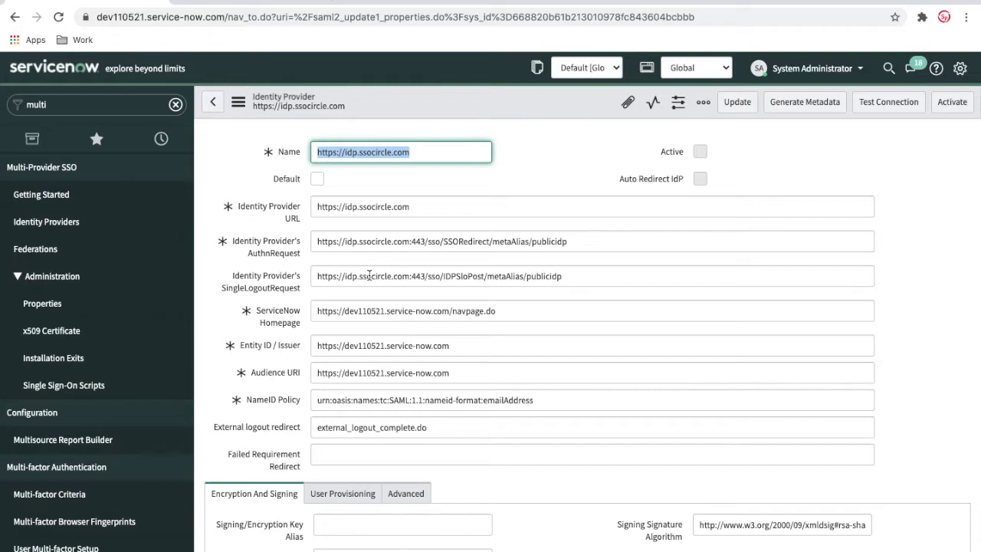
scroll(366, 326, "down", 3)
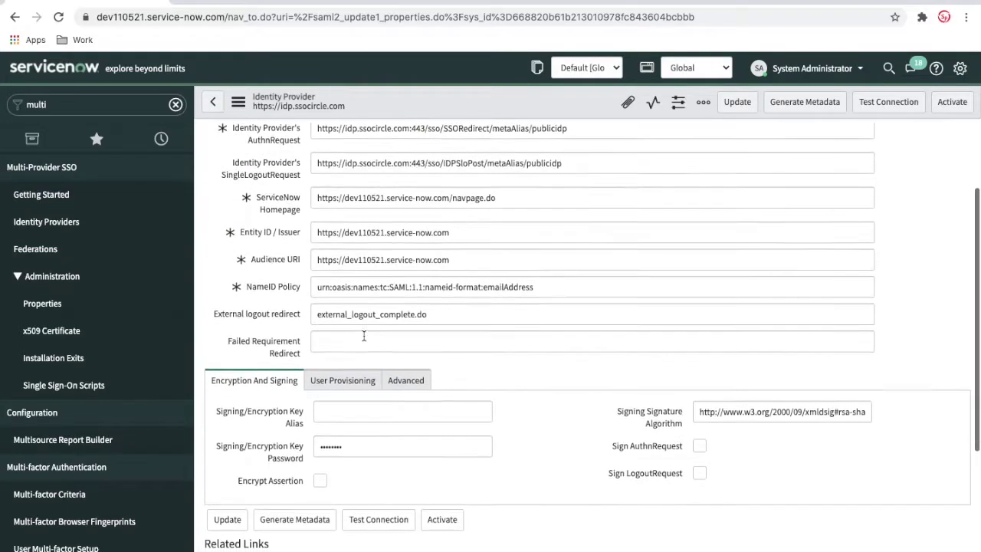
scroll(364, 335, "down", 5)
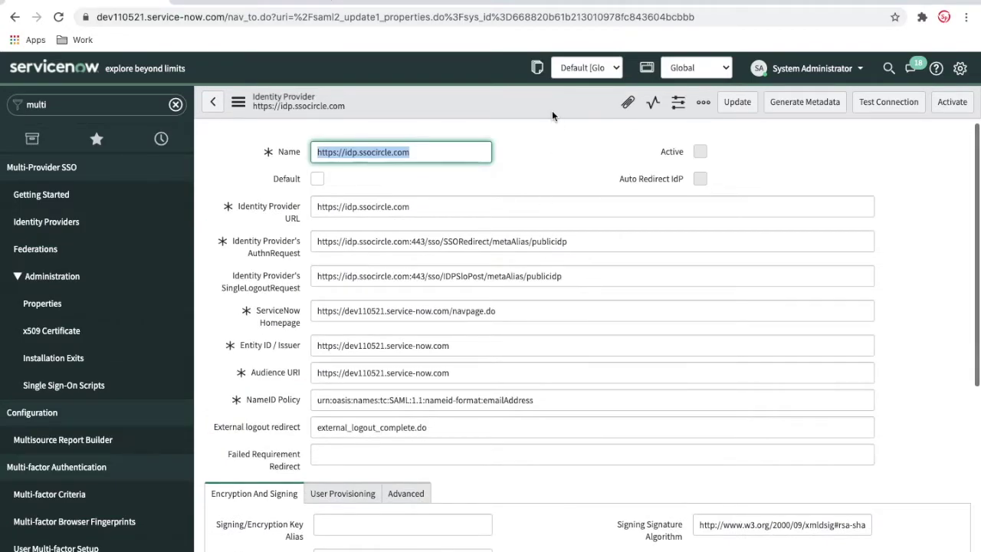
right_click(552, 112)
left_click(561, 123)
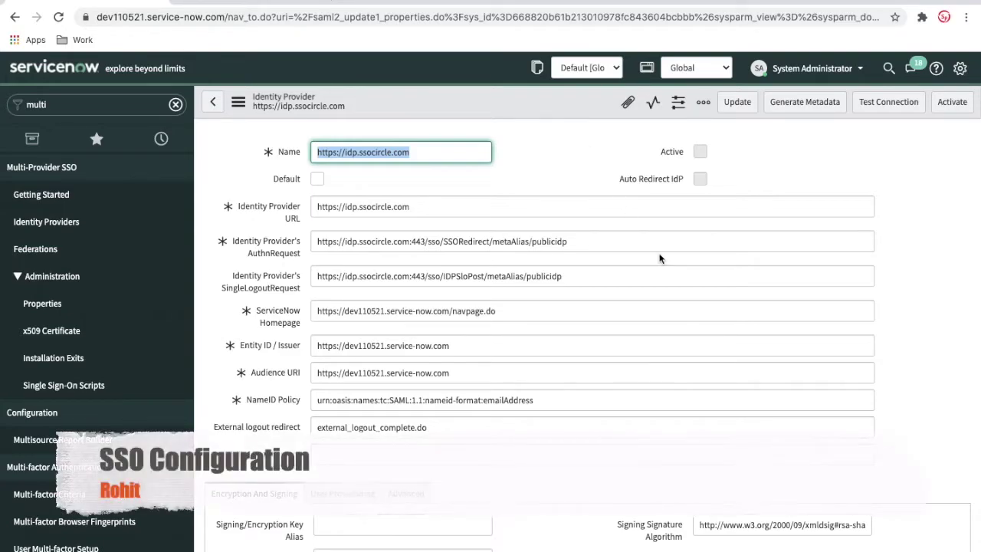
scroll(659, 258, "down", 5)
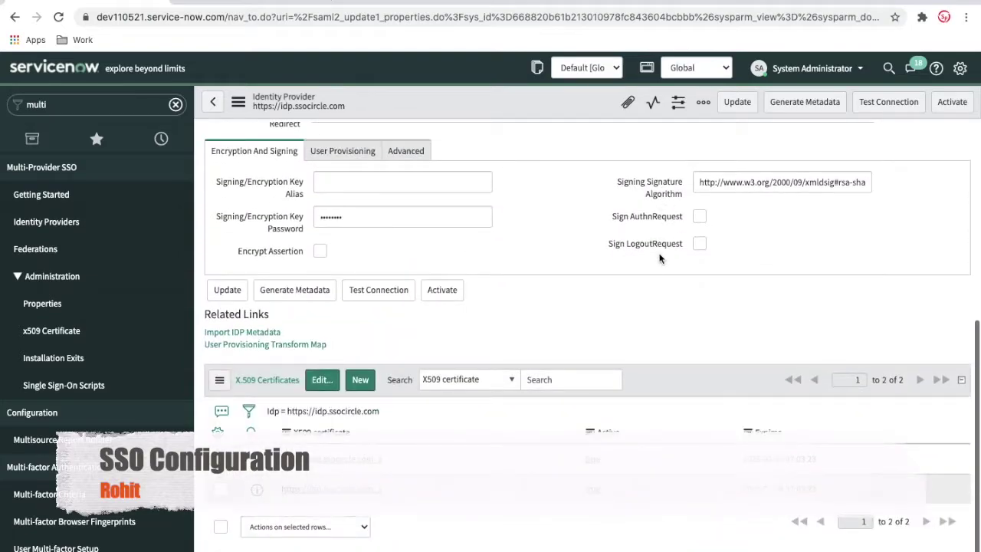
left_click(821, 71)
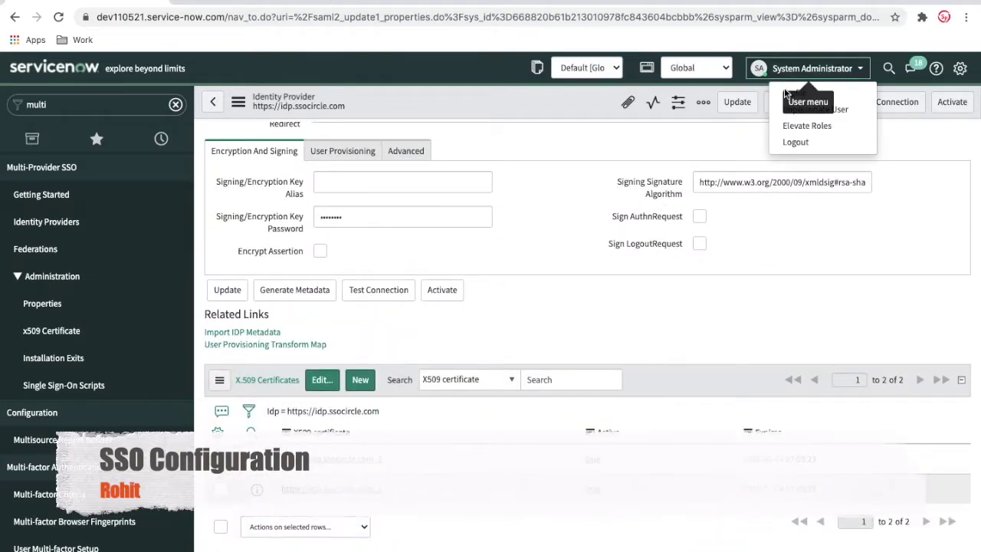
left_click(793, 93)
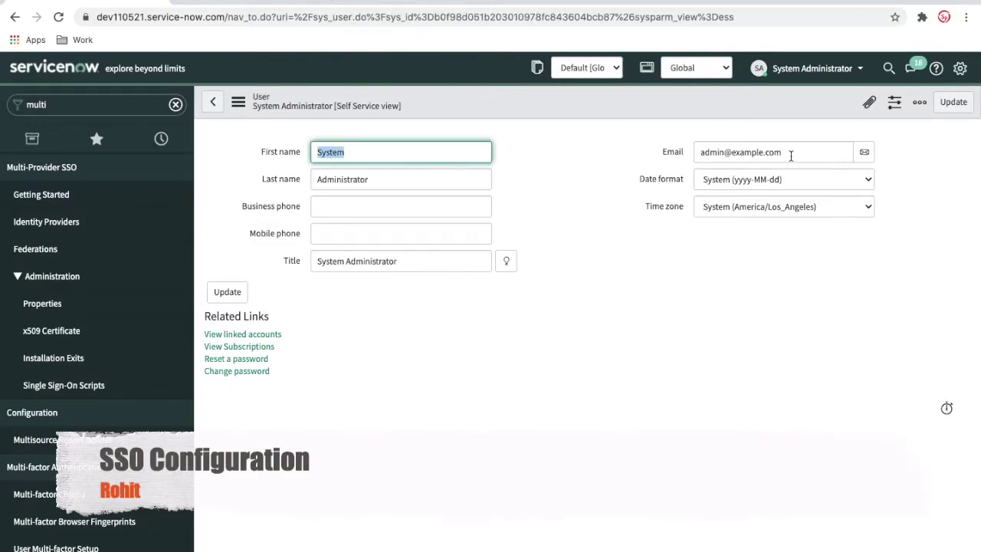
left_click_drag(791, 155, 692, 158)
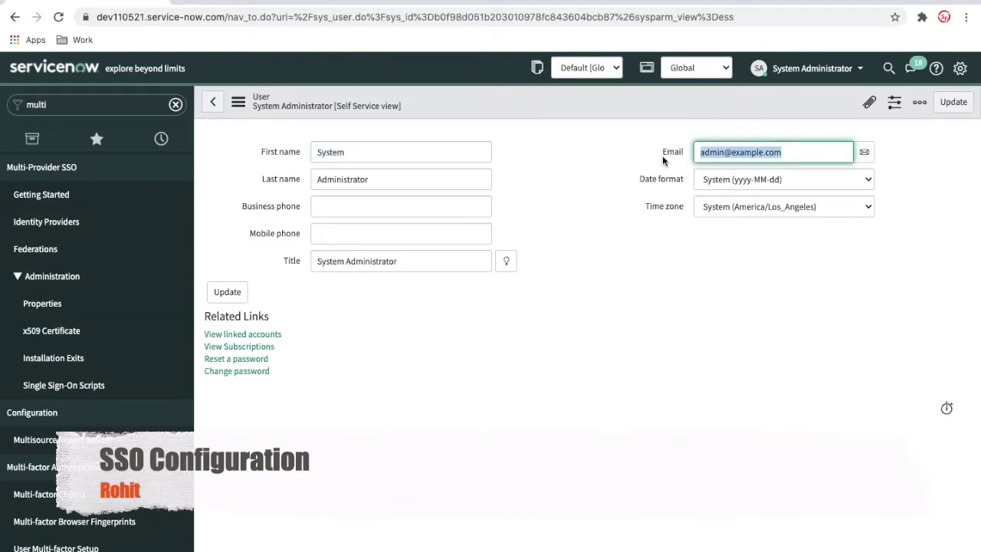
- Copy the SSOCircle account email into the ServiceNow administrator's Email field and save the profile
left_click(259, 3)
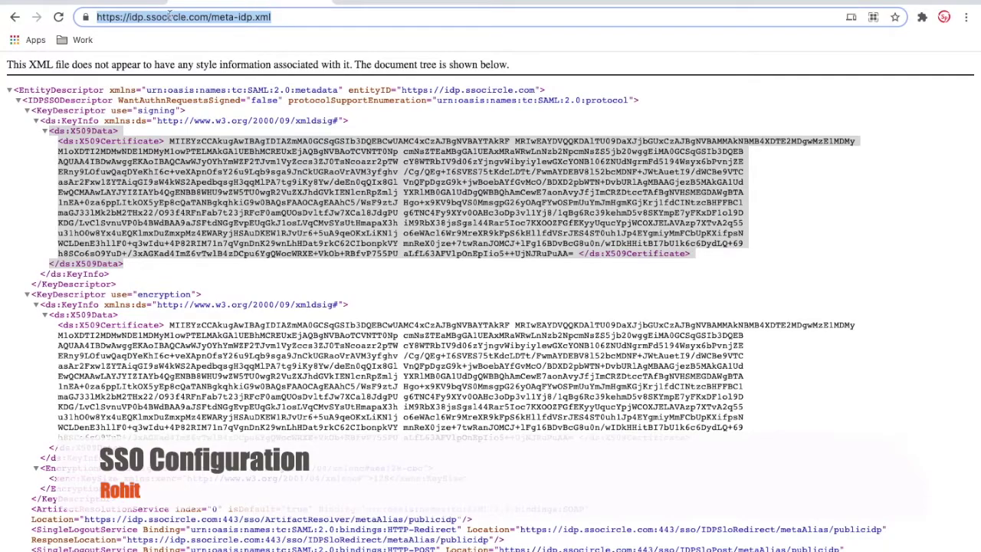
left_click(17, 19)
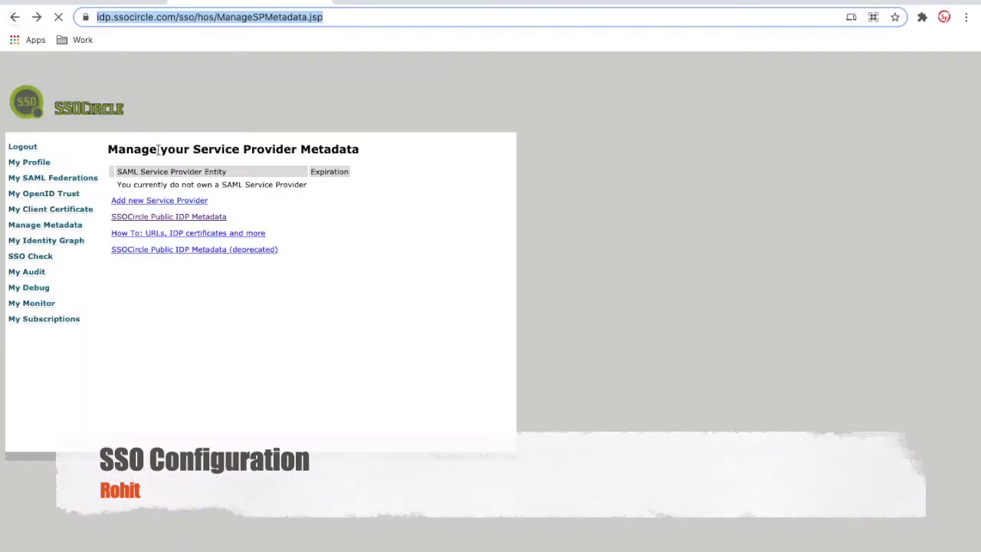
left_click(43, 166)
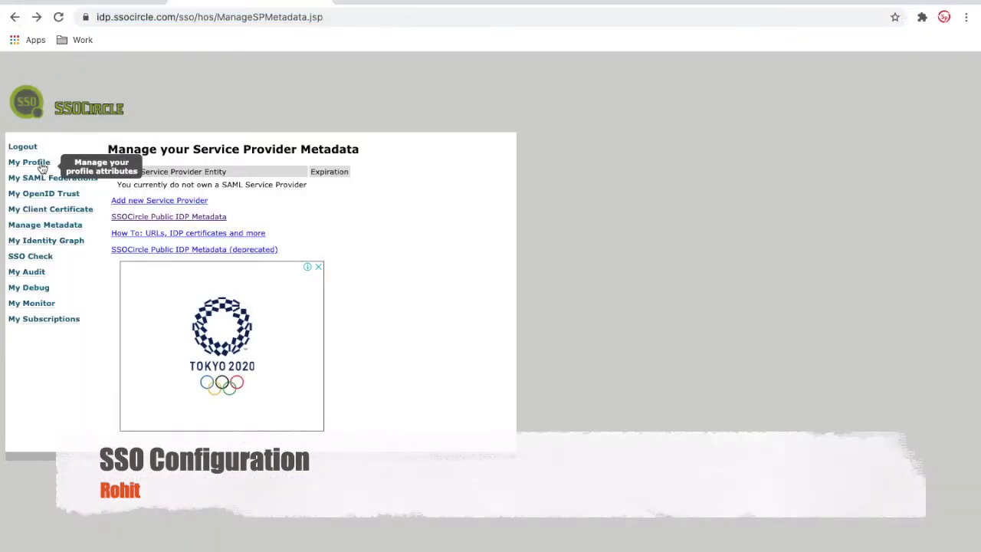
left_click_drag(295, 283, 212, 285)
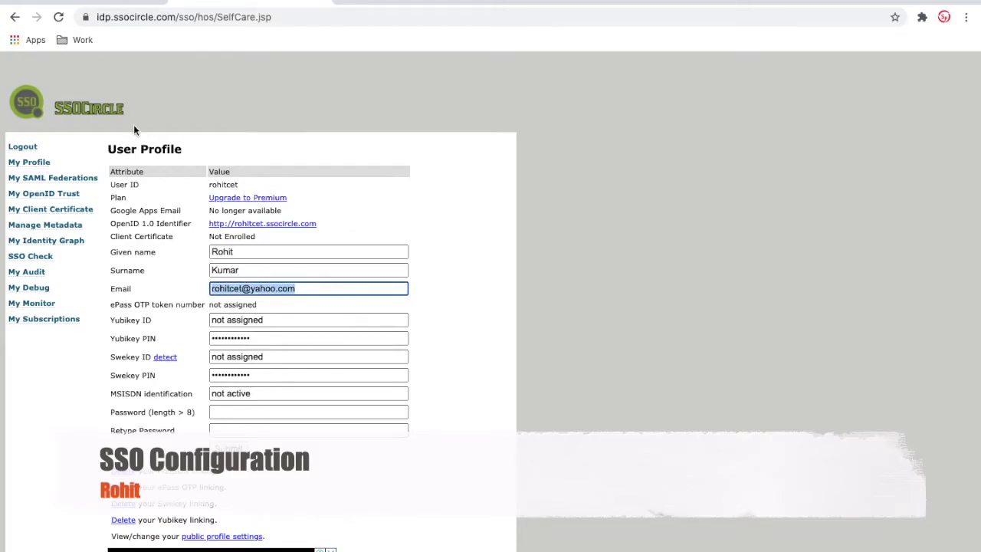
left_click(107, 2)
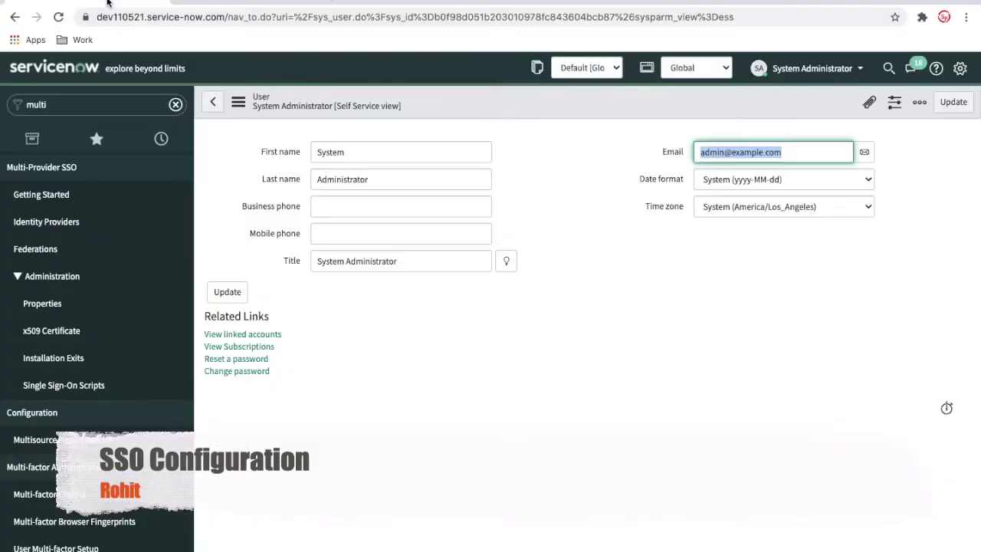
key("ctrl+v")
right_click(612, 105)
left_click(623, 114)
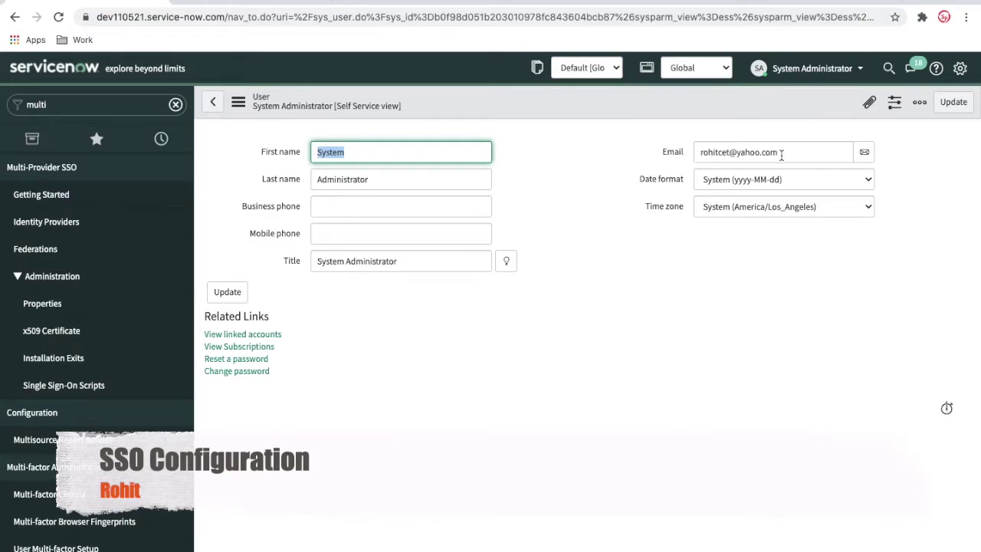
- Compare the two profile emails, then go to SSOCircle's Manage Metadata page
left_click(259, 3)
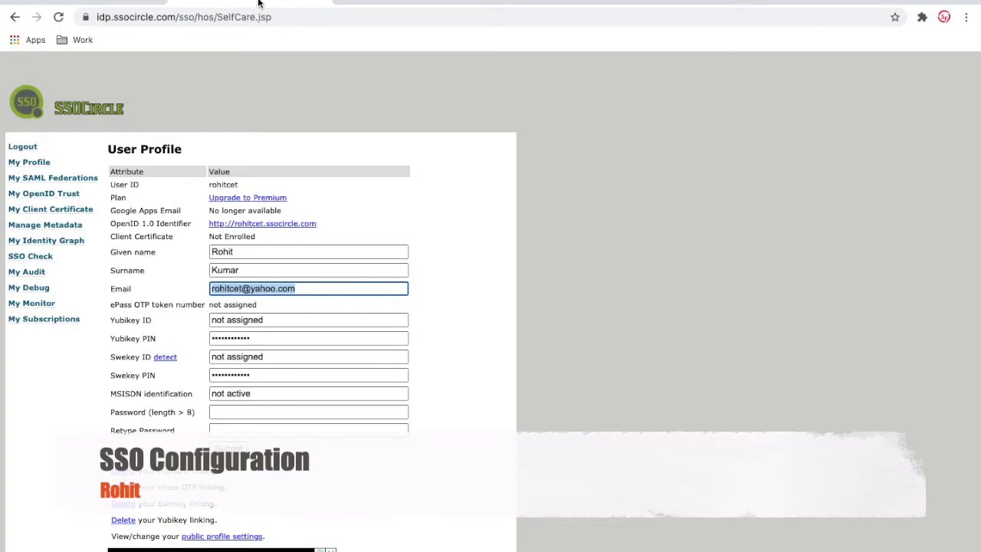
left_click(95, 3)
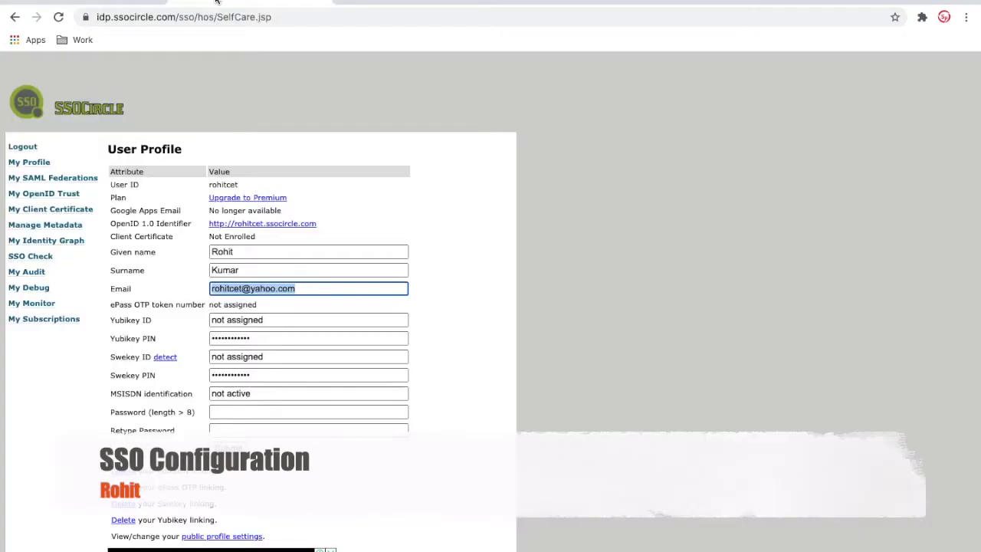
left_click(217, 2)
left_click(132, 3)
left_click(266, 3)
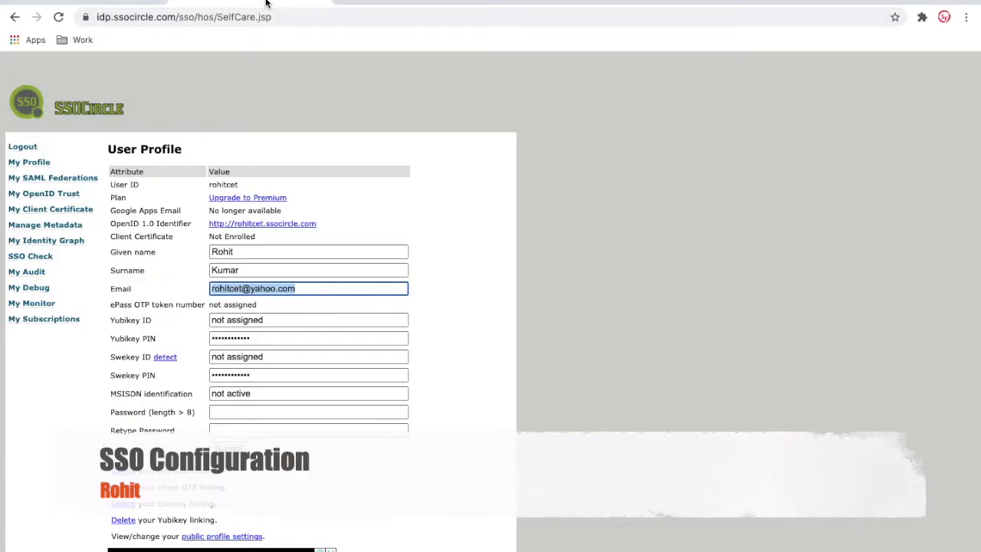
left_click(49, 224)
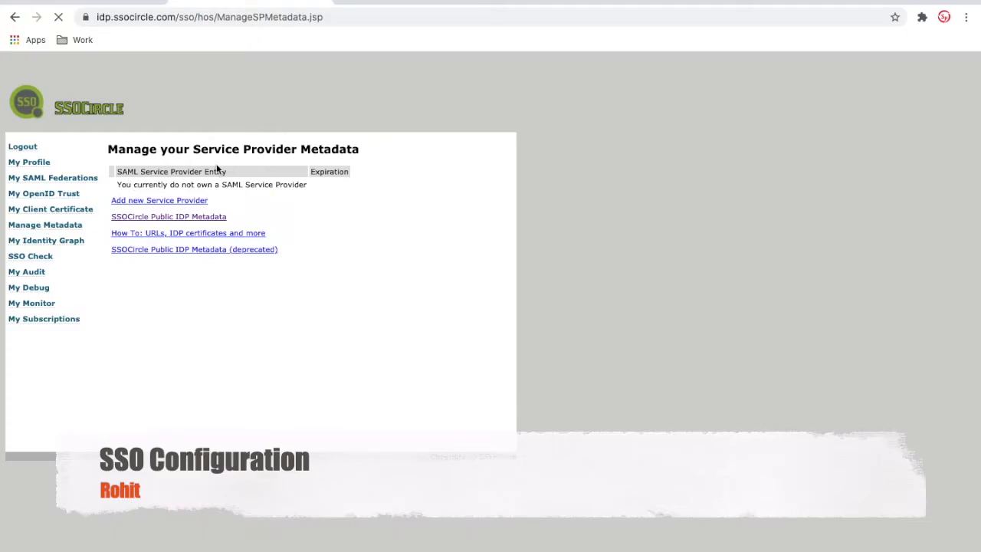
- Start a new SSOCircle service provider with the ServiceNow instance address as FQDN and first name, last name, email attributes
left_click(165, 202)
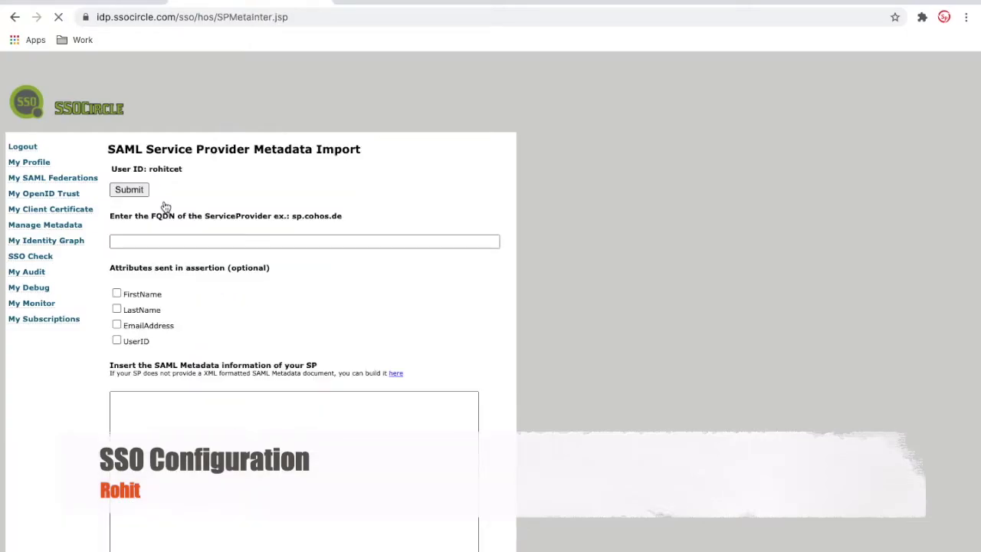
left_click(154, 242)
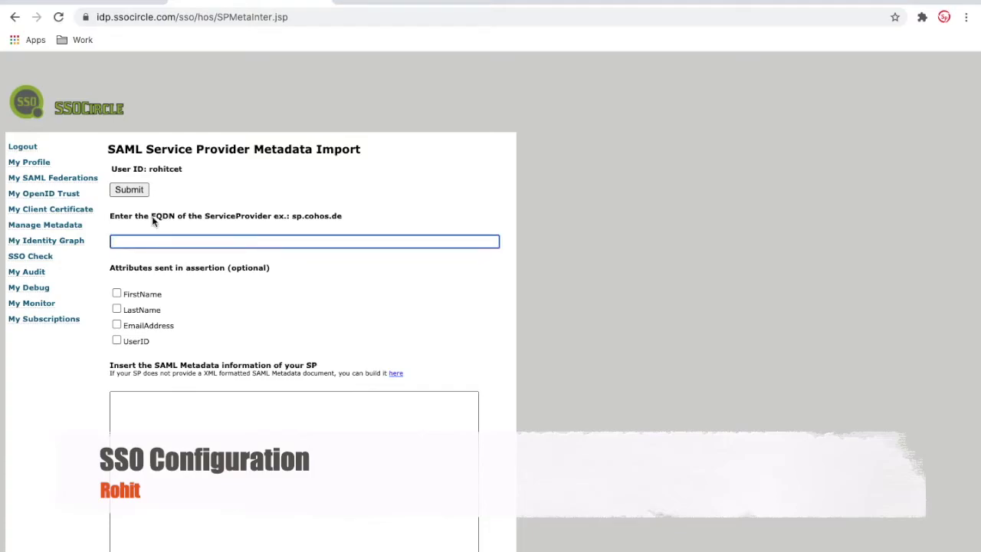
scroll(457, 319, "down", 2)
left_click(288, 381)
scroll(288, 381, "down", 1)
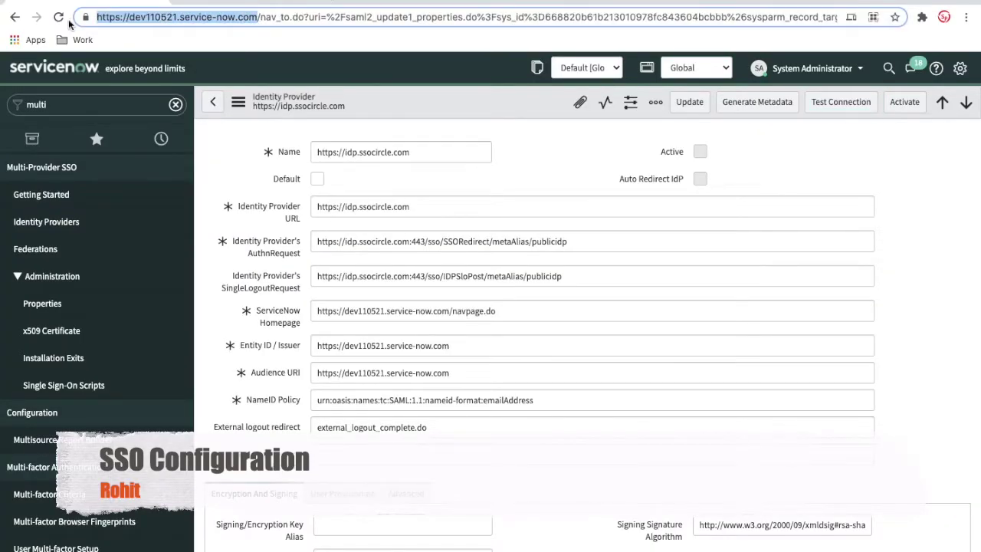
left_click(230, 6)
left_click(201, 108)
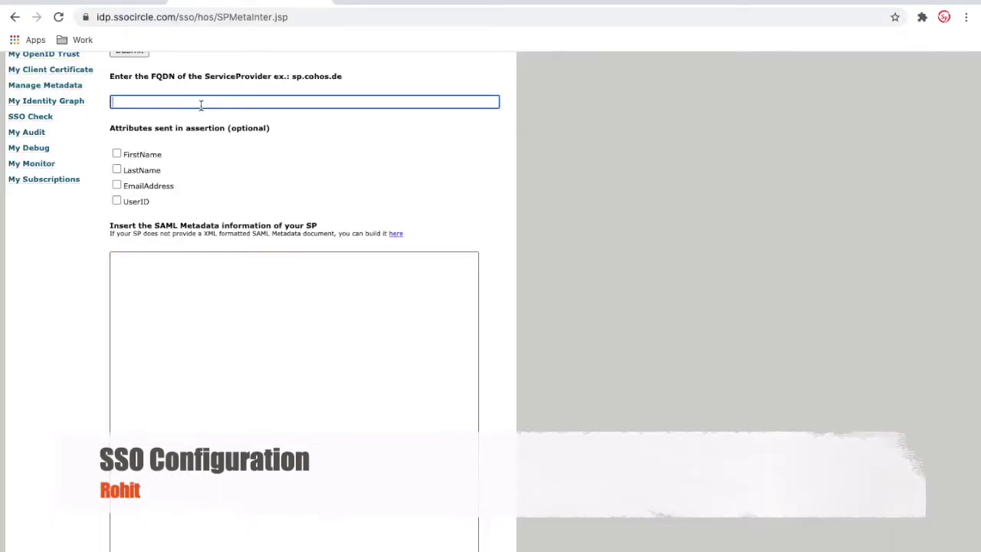
type("https://dev110521.service-now.com/")
scroll(346, 149, "up", 2)
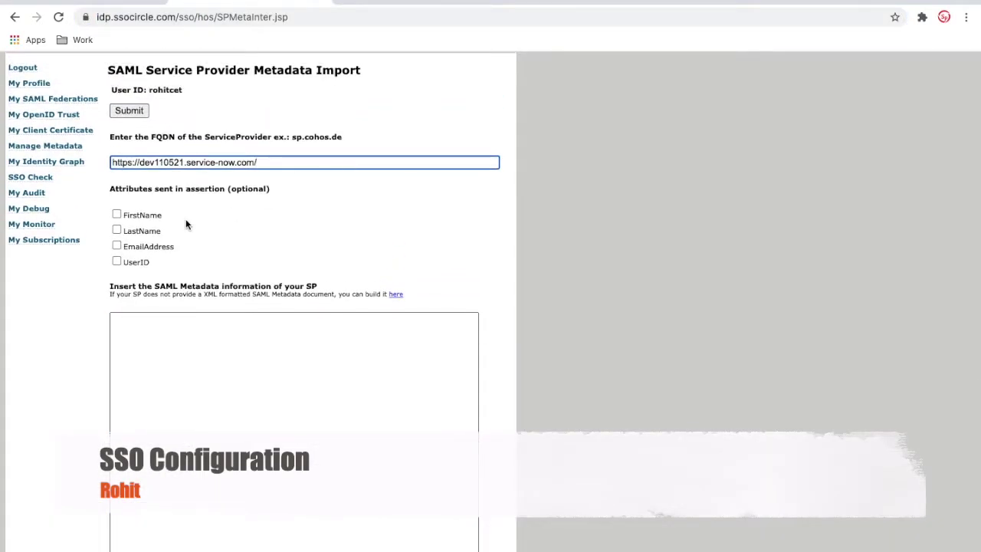
left_click(116, 214)
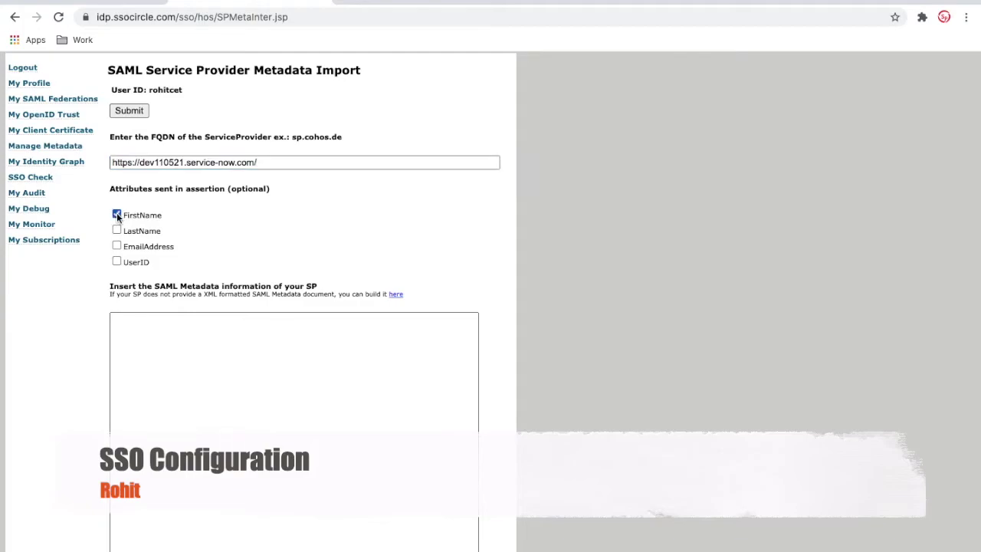
left_click(117, 231)
left_click(116, 246)
- Generate ServiceNow's SAML metadata, paste the XML into SSOCircle's metadata box, and submit the import
left_click(126, 3)
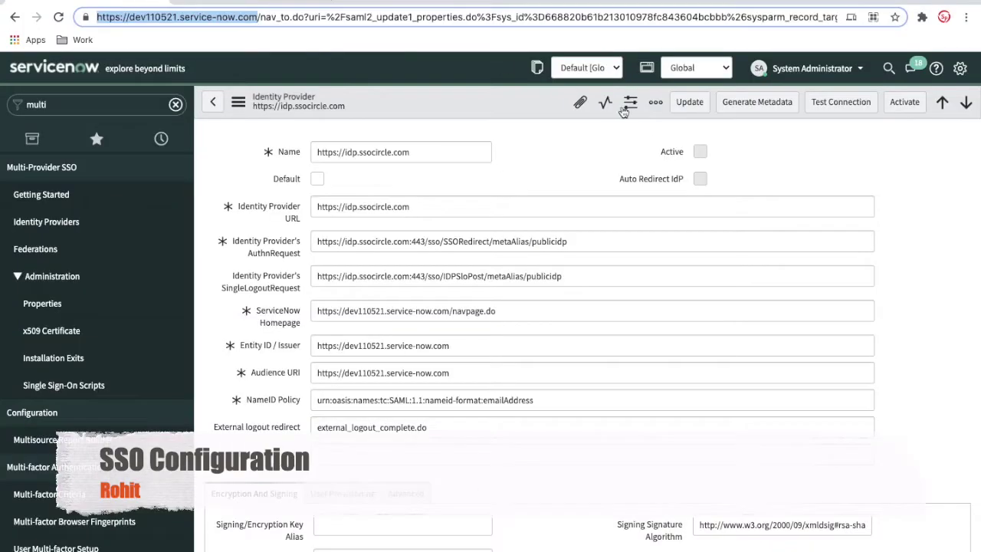
left_click(751, 112)
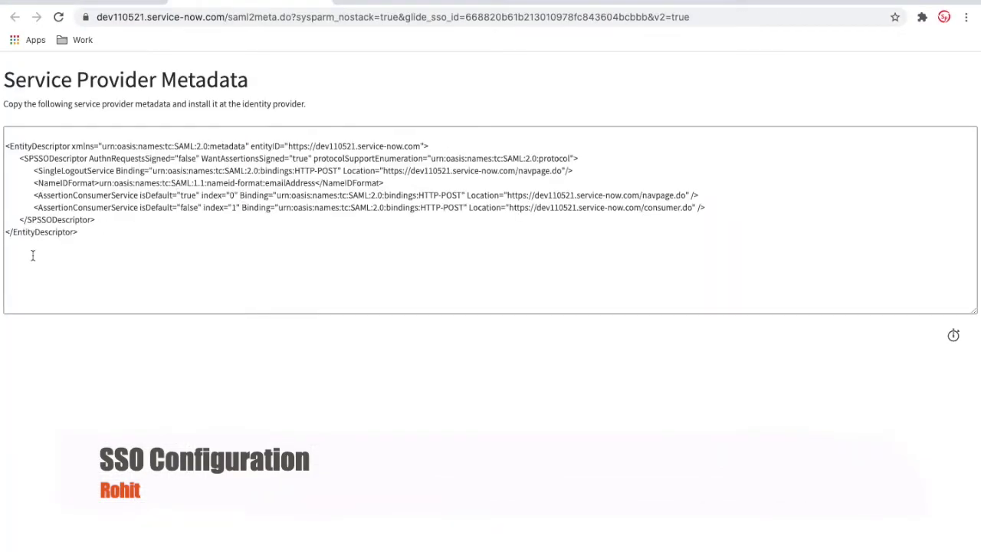
left_click_drag(77, 233, 3, 149)
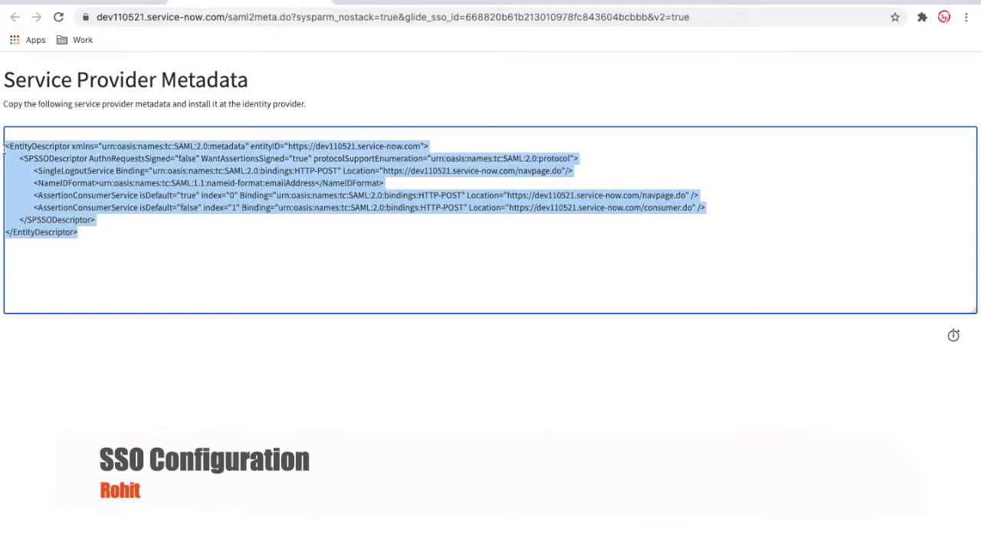
left_click(383, 5)
left_click(259, 350)
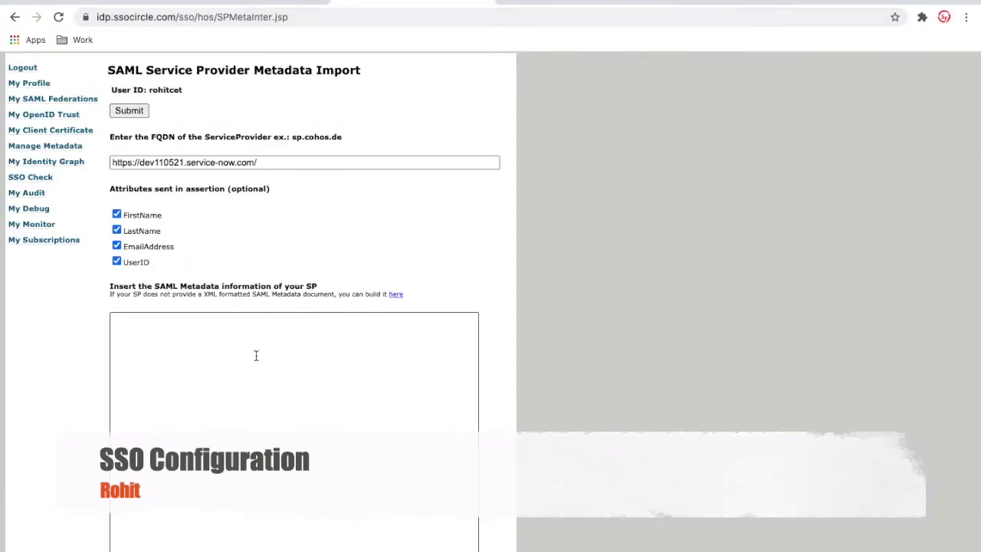
key("ctrl+v")
scroll(476, 245, "down", 5)
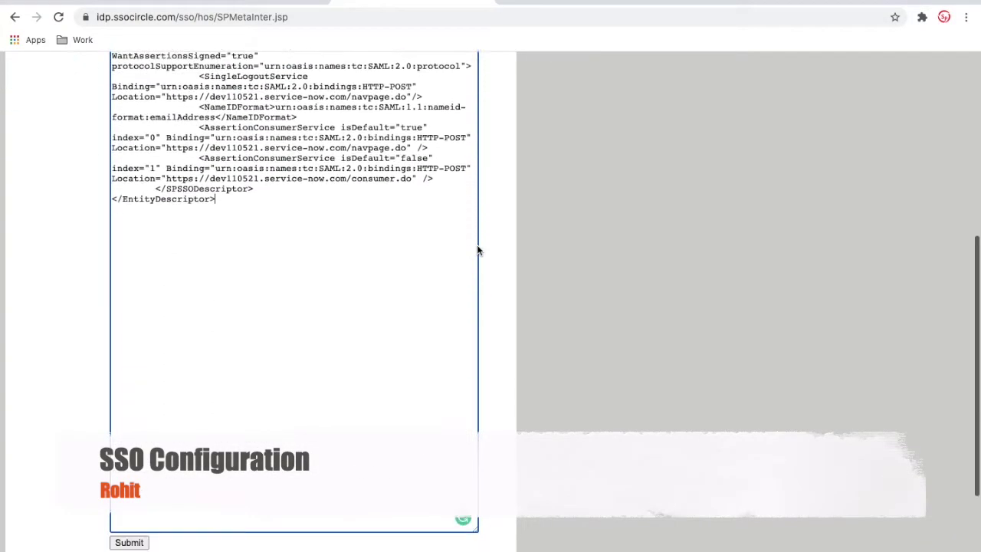
left_click(131, 355)
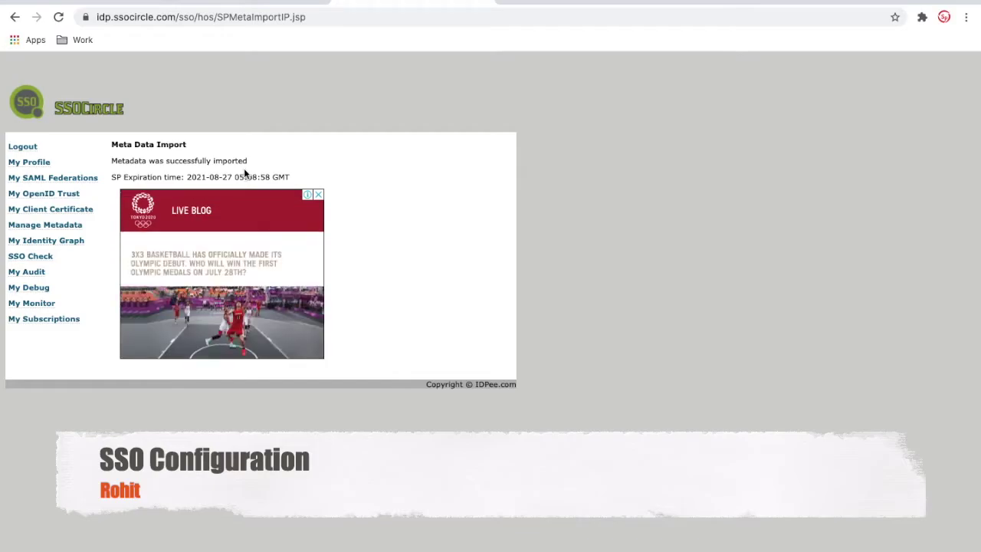
- Verify the ServiceNow instance is listed in SSOCircle's managed metadata, then return to the ServiceNow IdP record
left_click(67, 228)
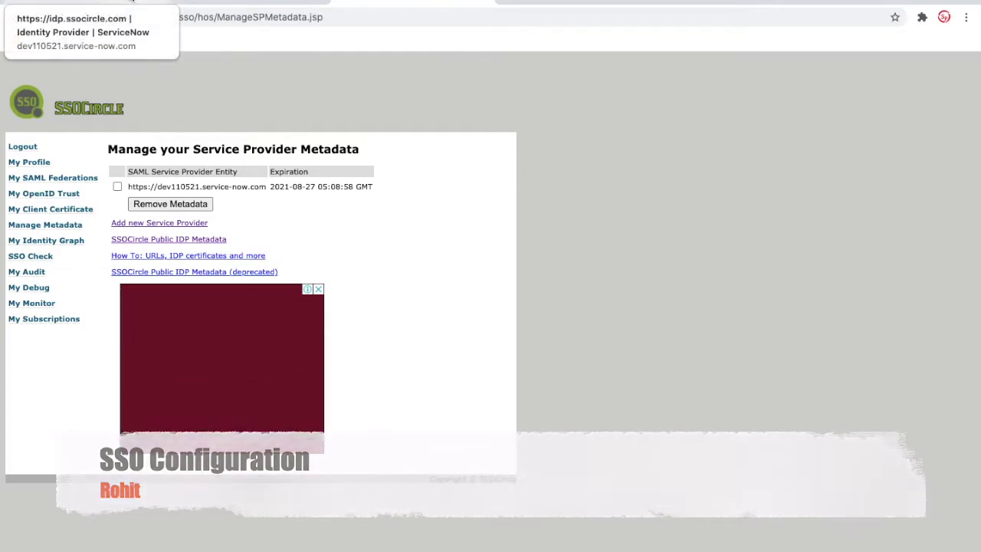
left_click(131, 1)
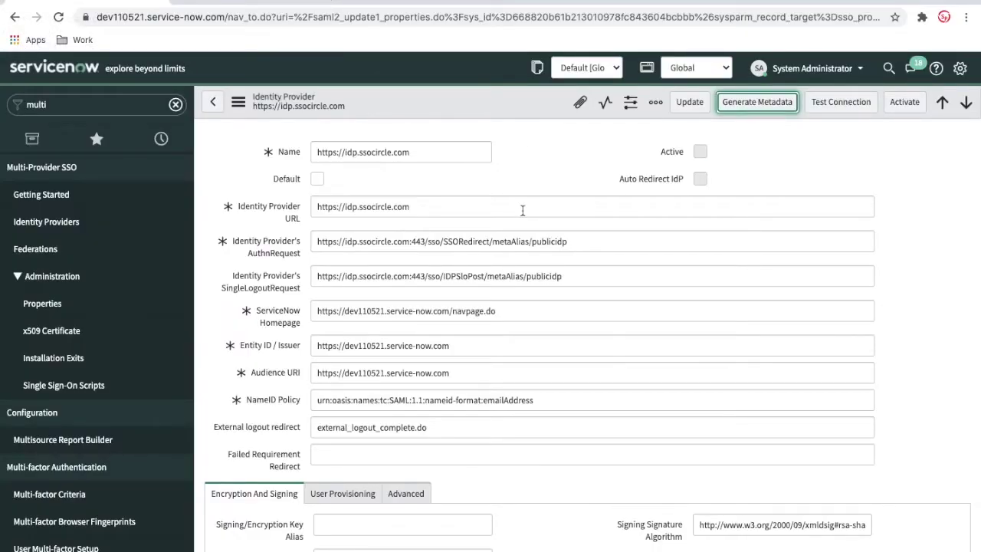
- Run Test Connection, sign in to SSOCircle with the test account, pass single sign-on, and activate the provider
left_click(834, 109)
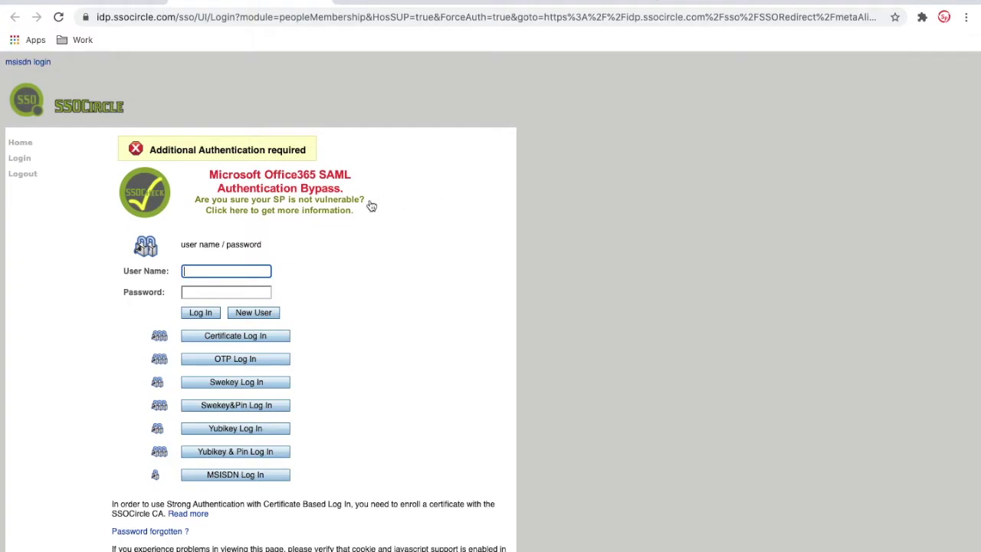
type("•")
type("••••••")
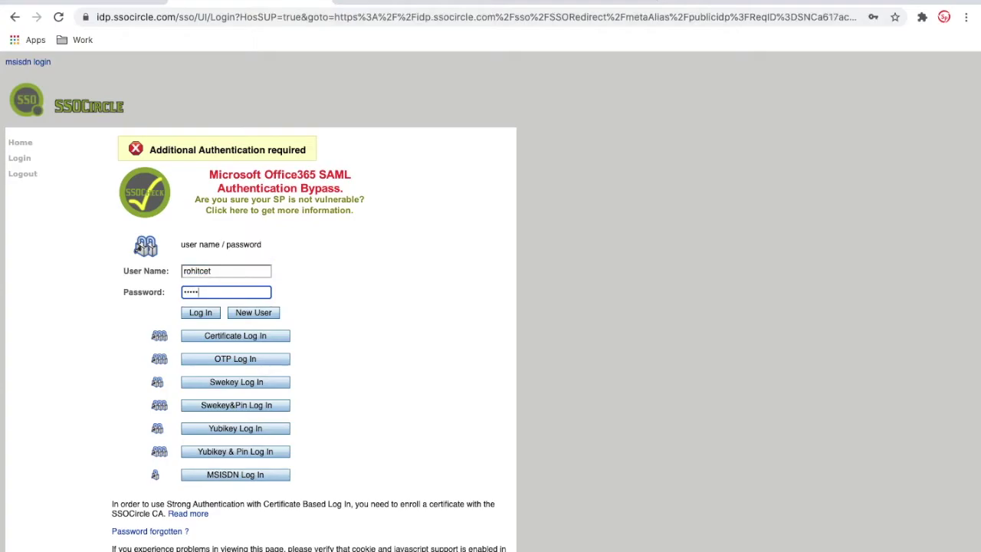
left_click(200, 313)
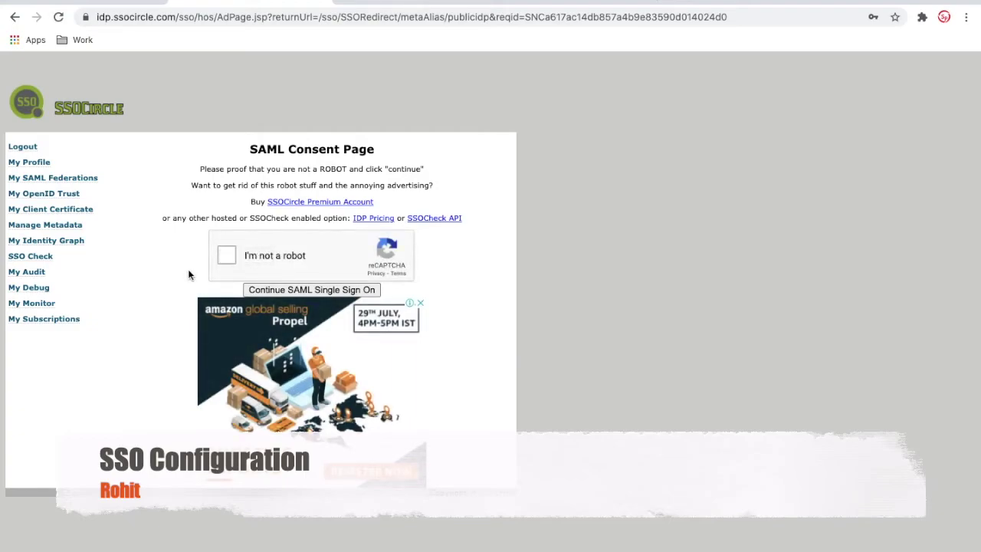
left_click(228, 256)
left_click(289, 291)
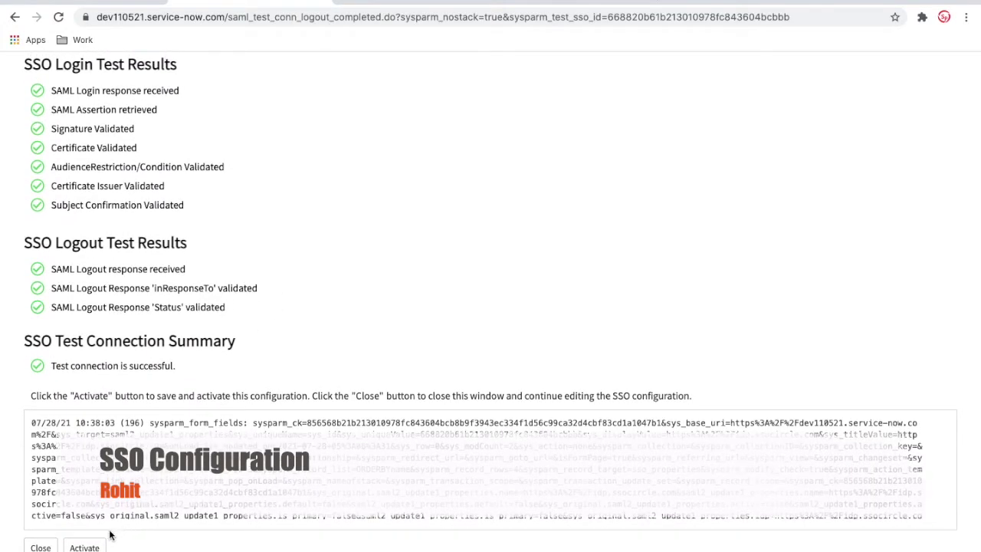
left_click(86, 547)
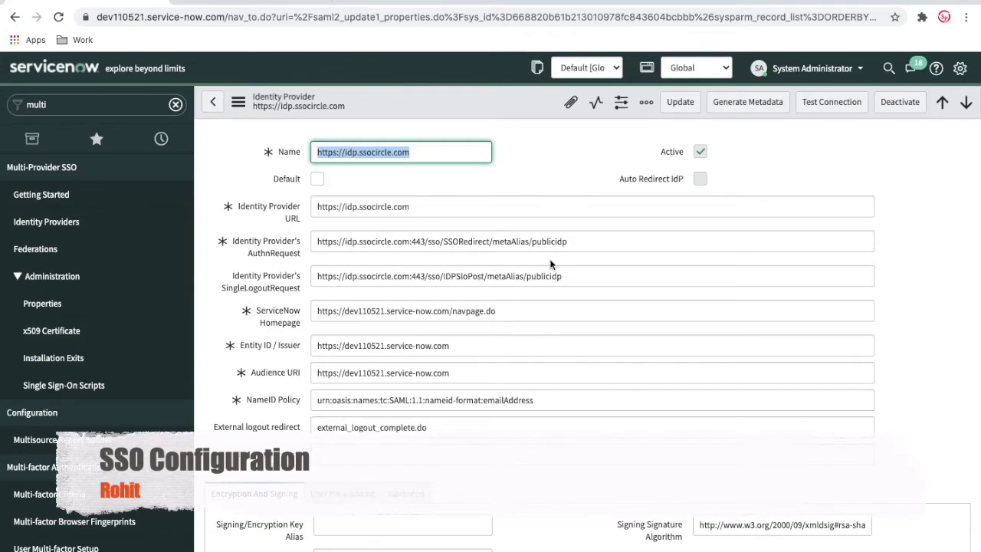
scroll(549, 263, "down", 3)
scroll(549, 261, "up", 3)
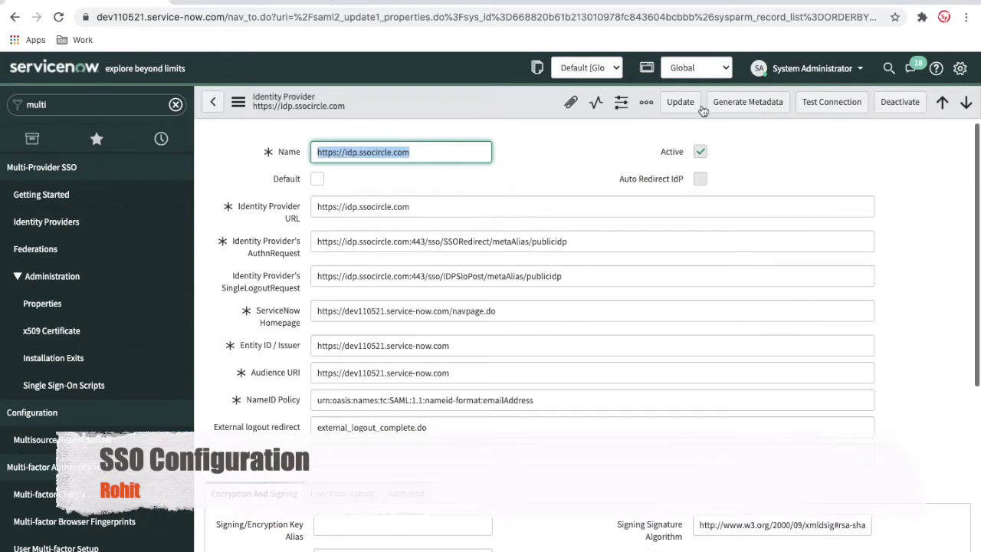
scroll(652, 197, "down", 5)
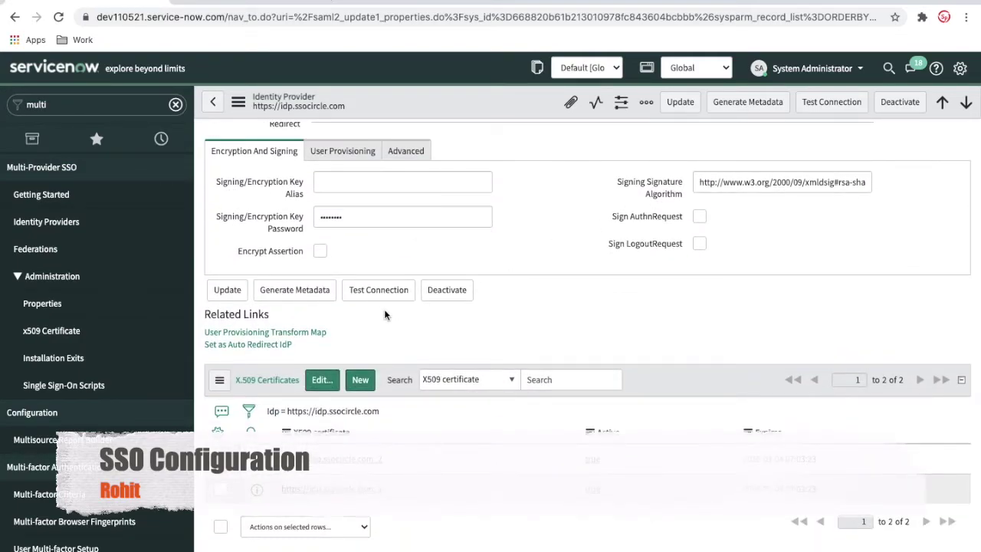
scroll(385, 314, "up", 1)
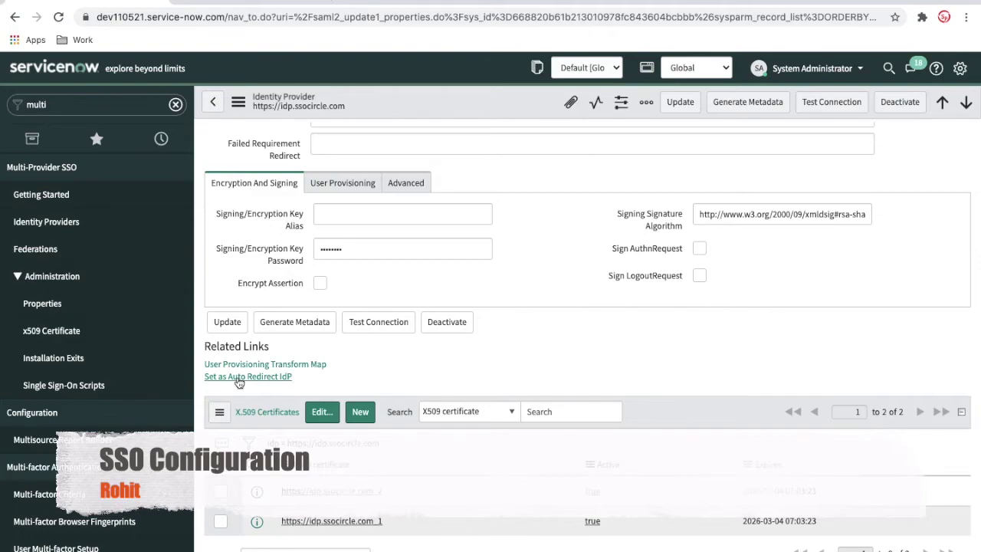
left_click(239, 378)
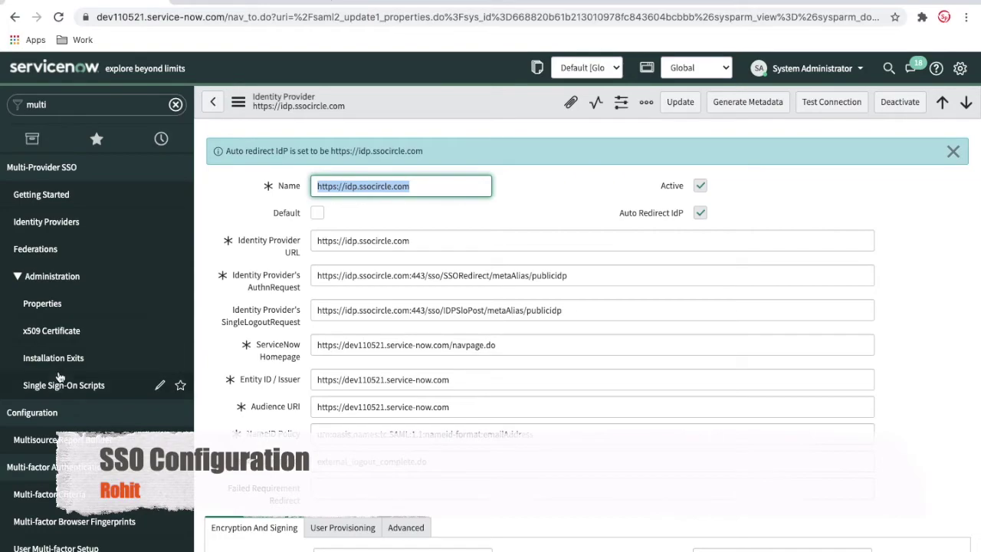
- Set Enable multiple provider SSO to Yes in Multi-Provider SSO Properties, save, and log out
left_click(58, 307)
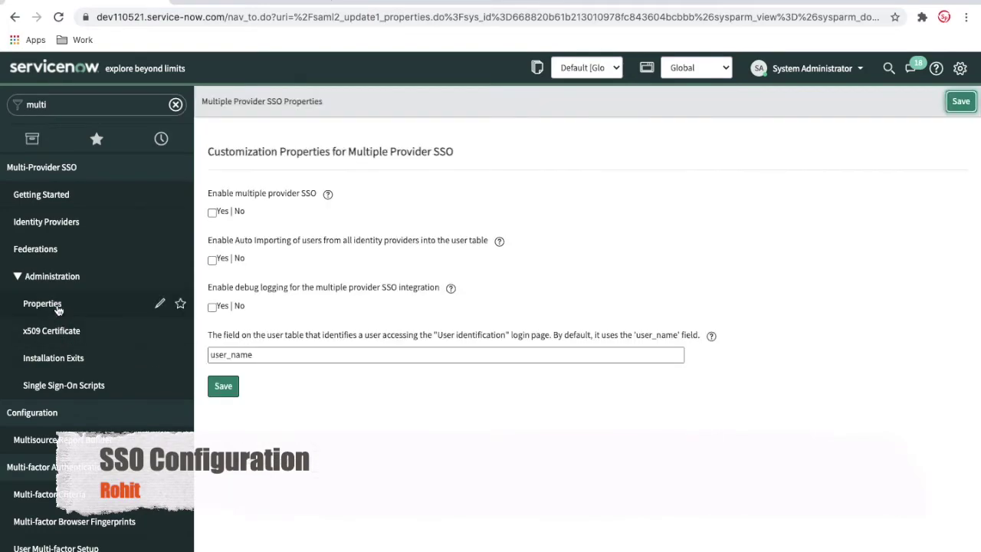
left_click(212, 213)
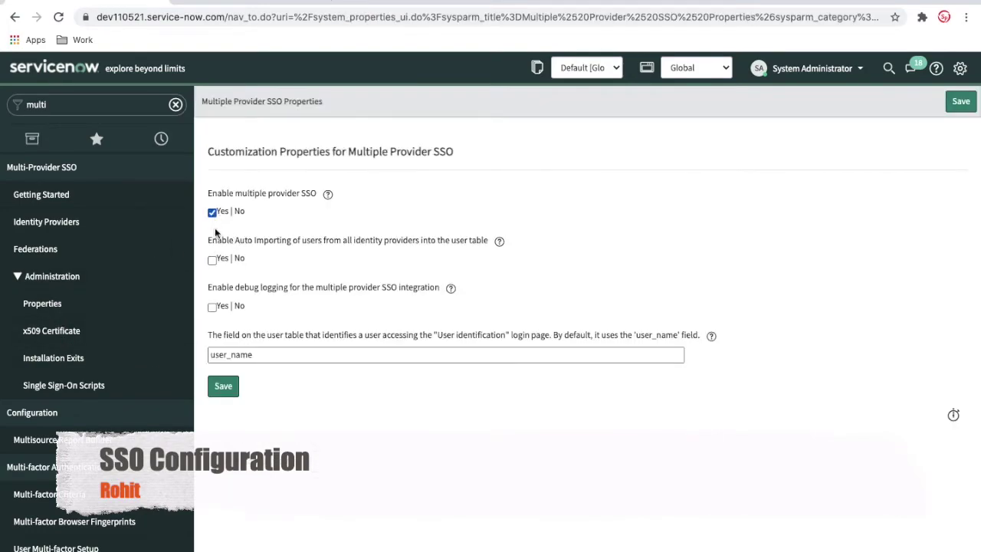
left_click(224, 389)
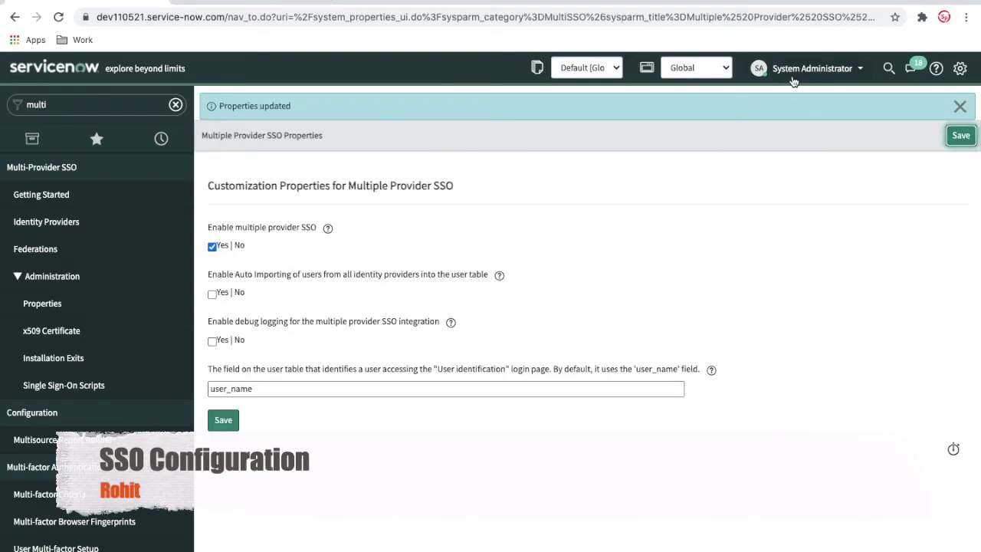
left_click(794, 76)
left_click(793, 142)
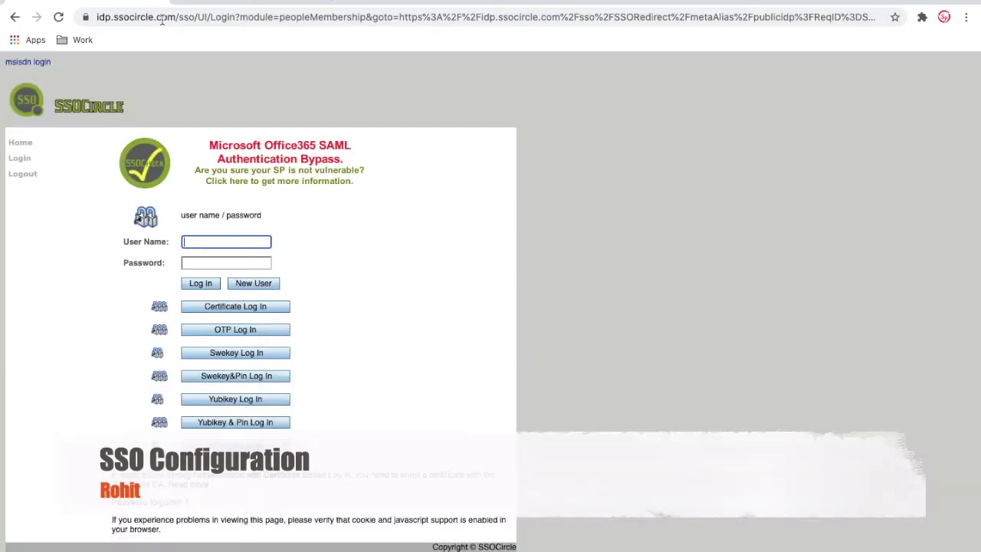
- Log in to SSOCircle with the account username and password, then continue SAML single sign-on
type("rohitcet")
key("Tab")
type("•••••••••••")
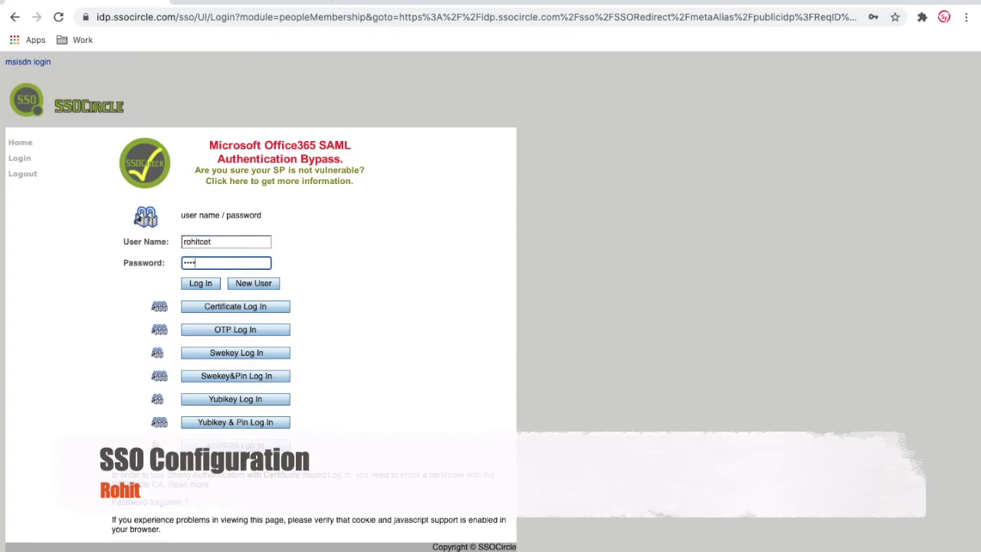
left_click(196, 282)
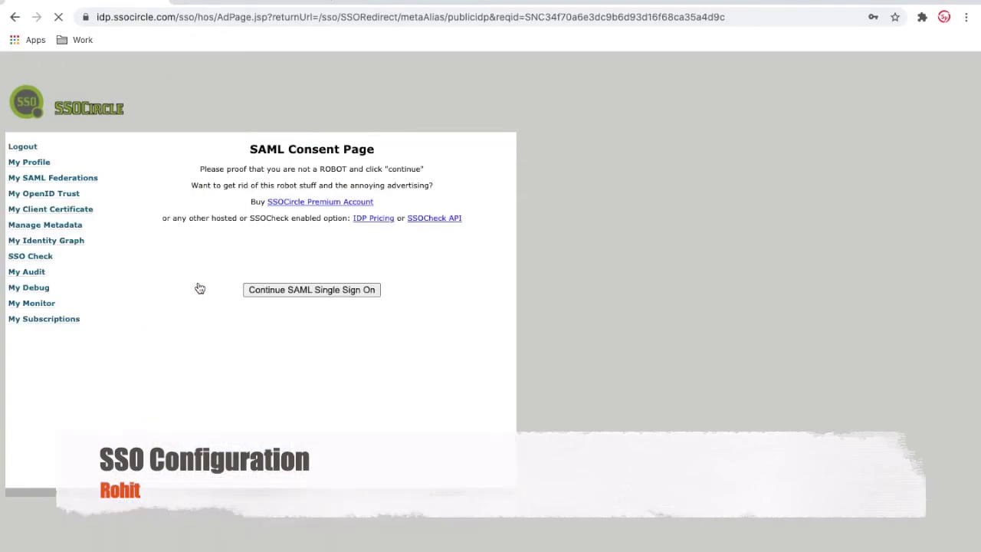
left_click(277, 290)
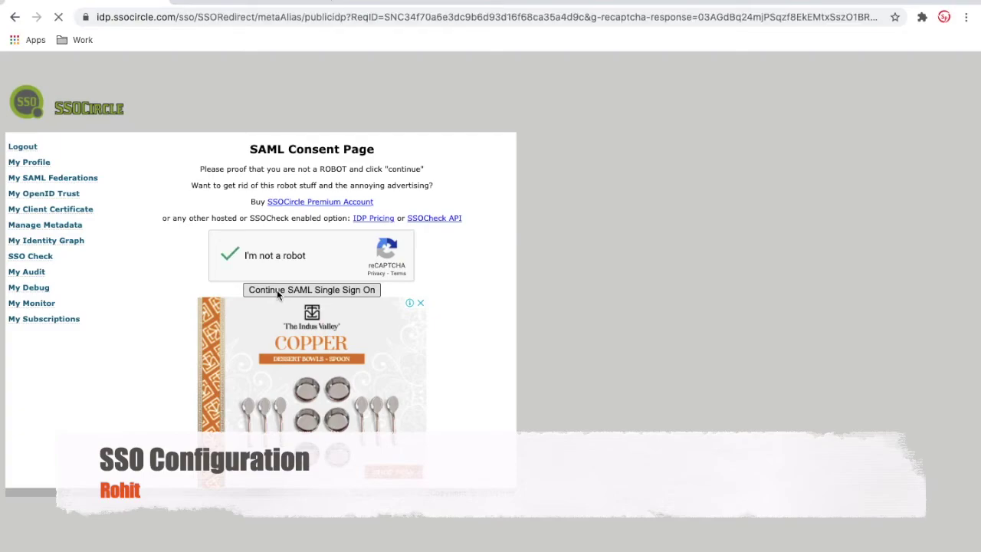